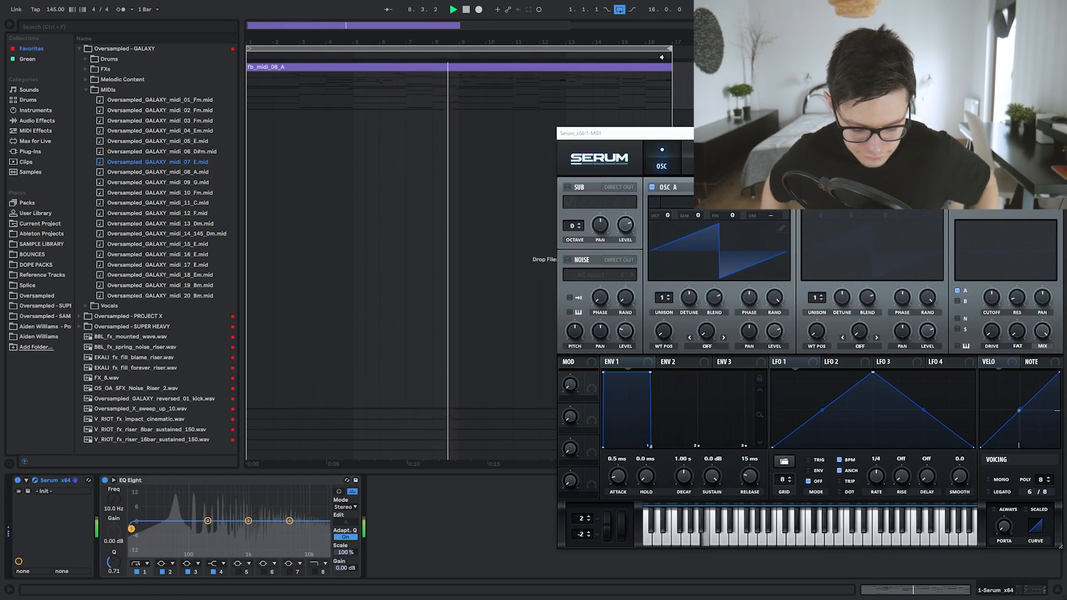
Load the Digital wavetable Evol Longreece into oscillator A and raise its wavetable position.
key(space)
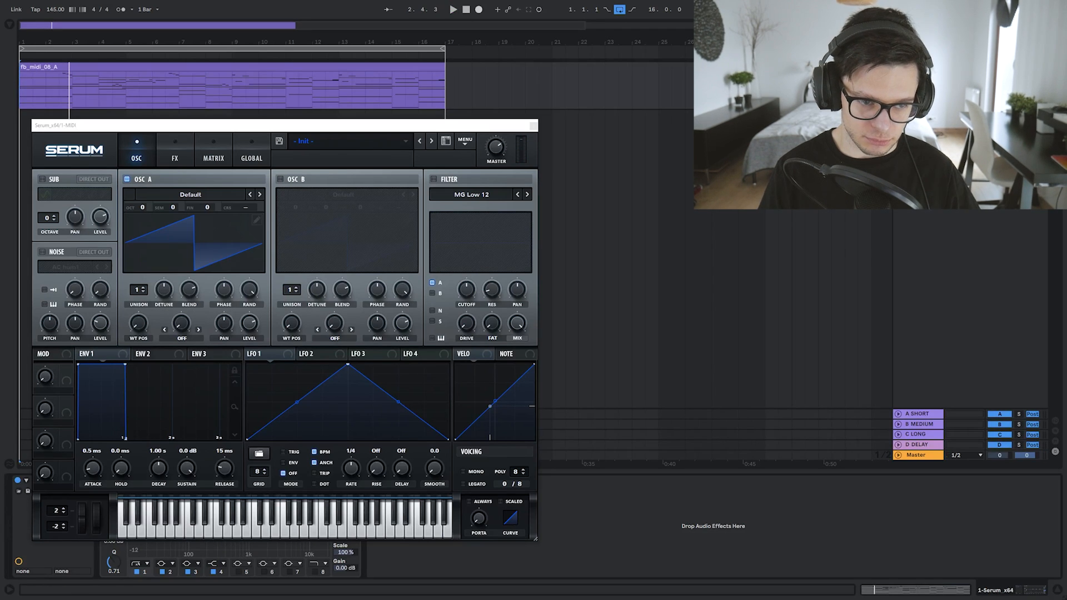
click(192, 195)
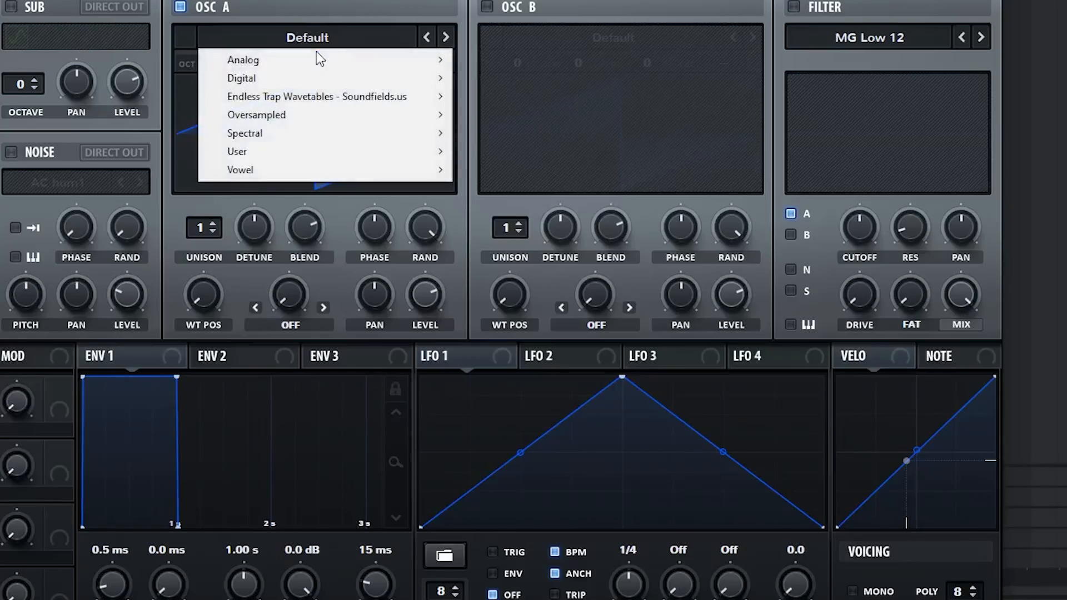
mouse_move(301, 58)
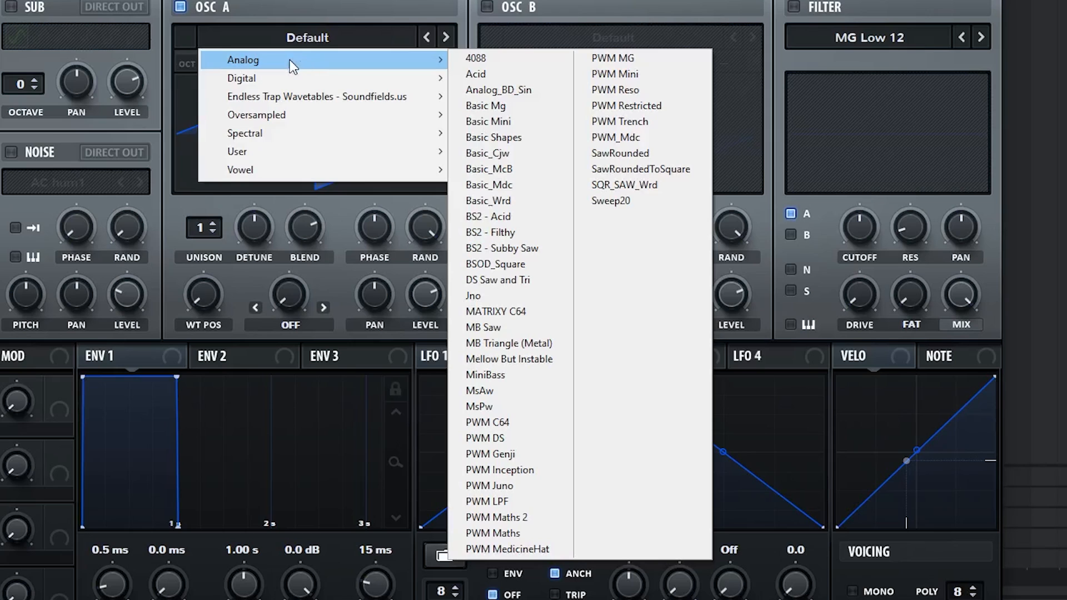
mouse_move(295, 79)
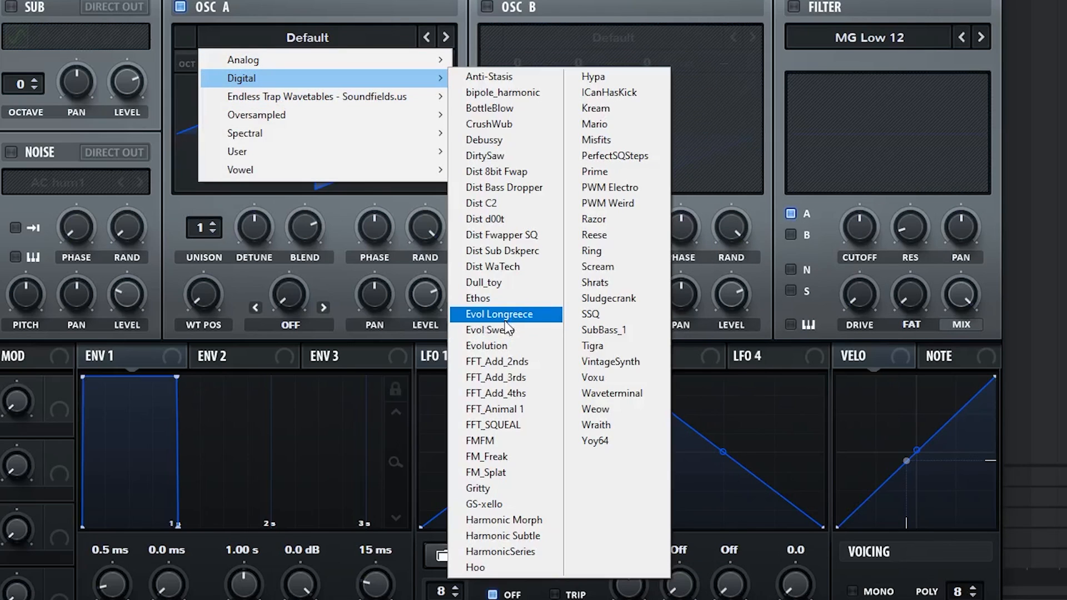
click(503, 320)
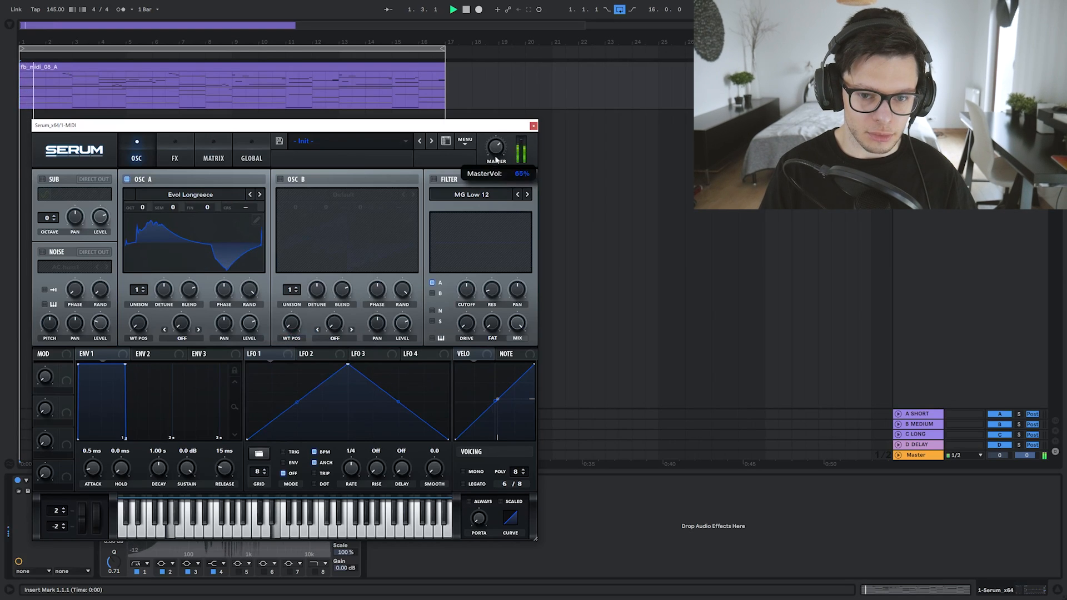
drag(139, 323, 145, 275)
mouse_move(137, 332)
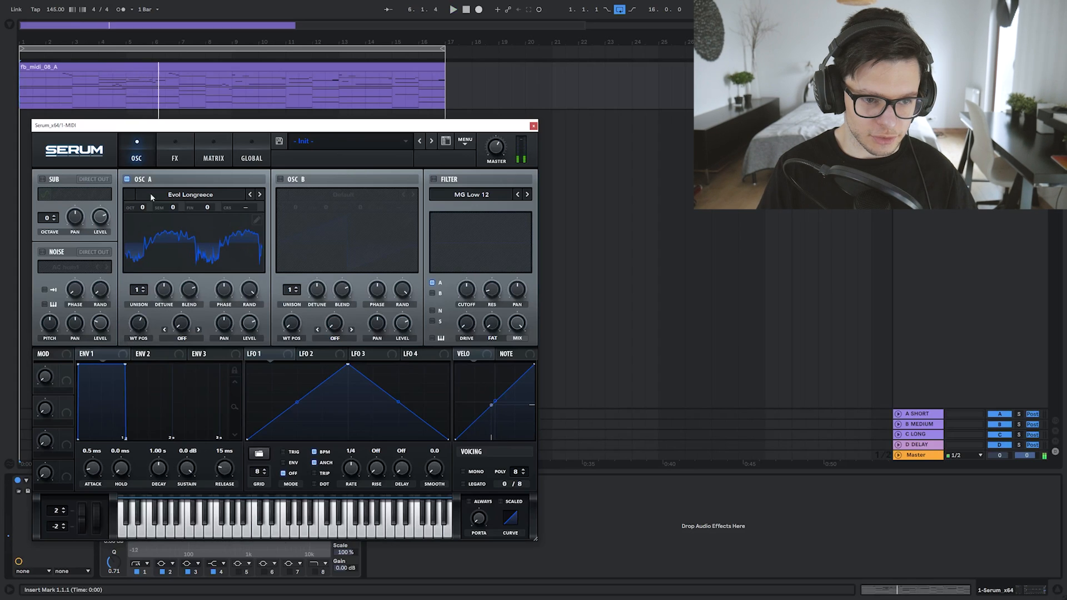
Enable the MG Low 12 filter on oscillator A and assign LFO 1 to modulate its cutoff.
click(165, 148)
click(136, 158)
drag(467, 289, 466, 257)
drag(609, 201, 578, 230)
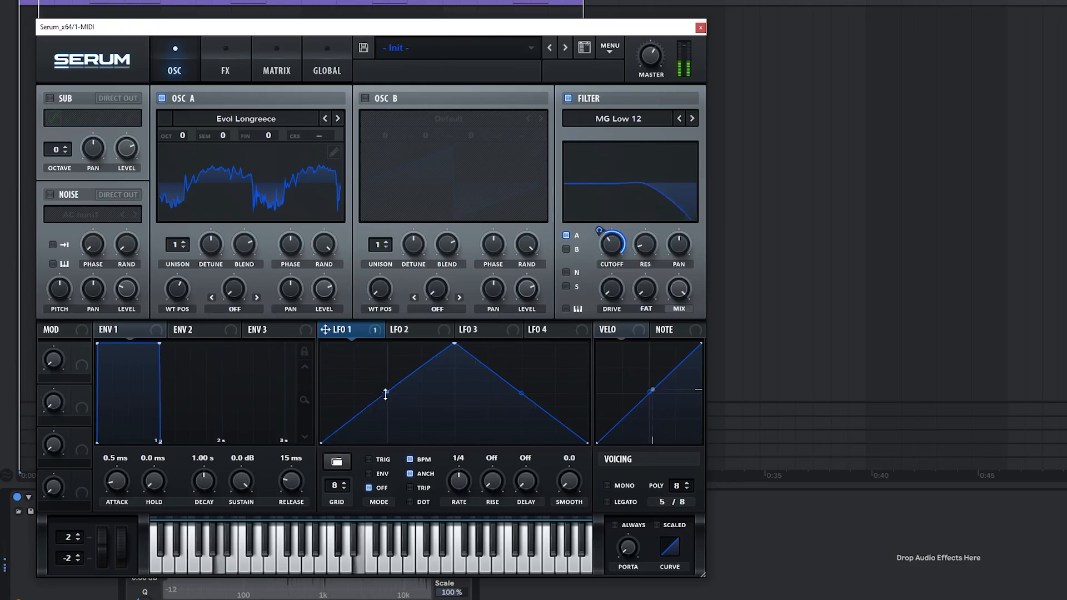
Reshape LFO 1 with a curved rise, an added early peak point and a gradual fall ending before the cycle does.
drag(387, 393, 385, 382)
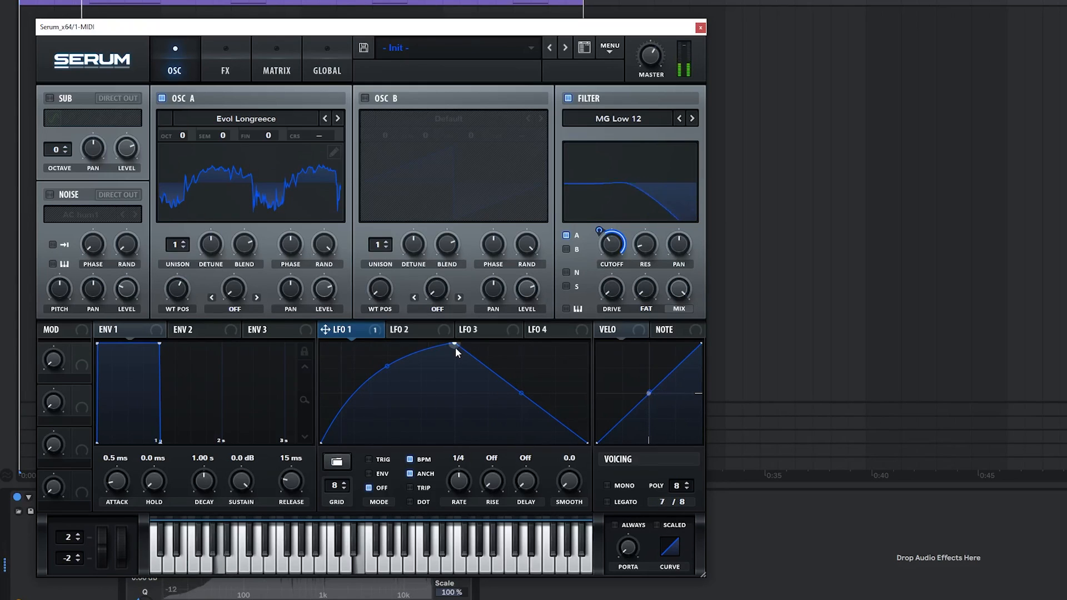
drag(521, 395, 548, 451)
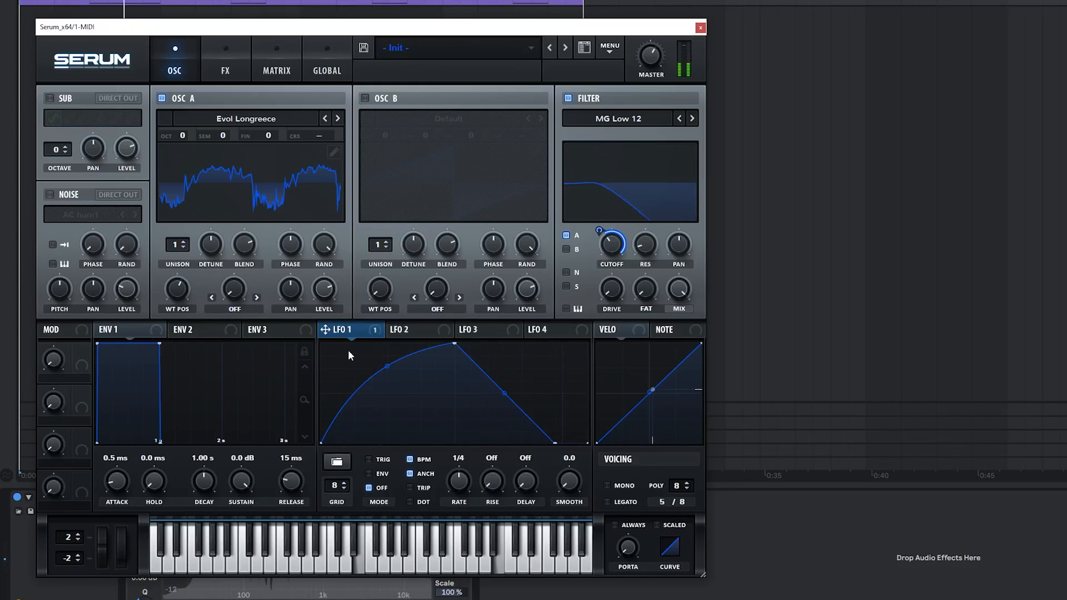
double_click(381, 352)
drag(388, 357, 387, 343)
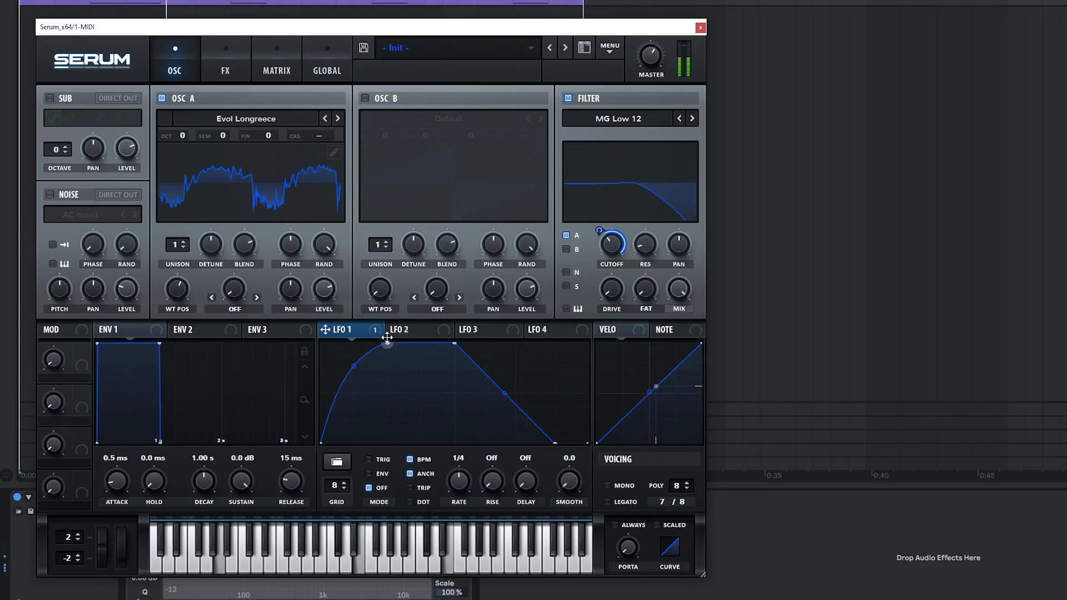
drag(455, 344, 480, 369)
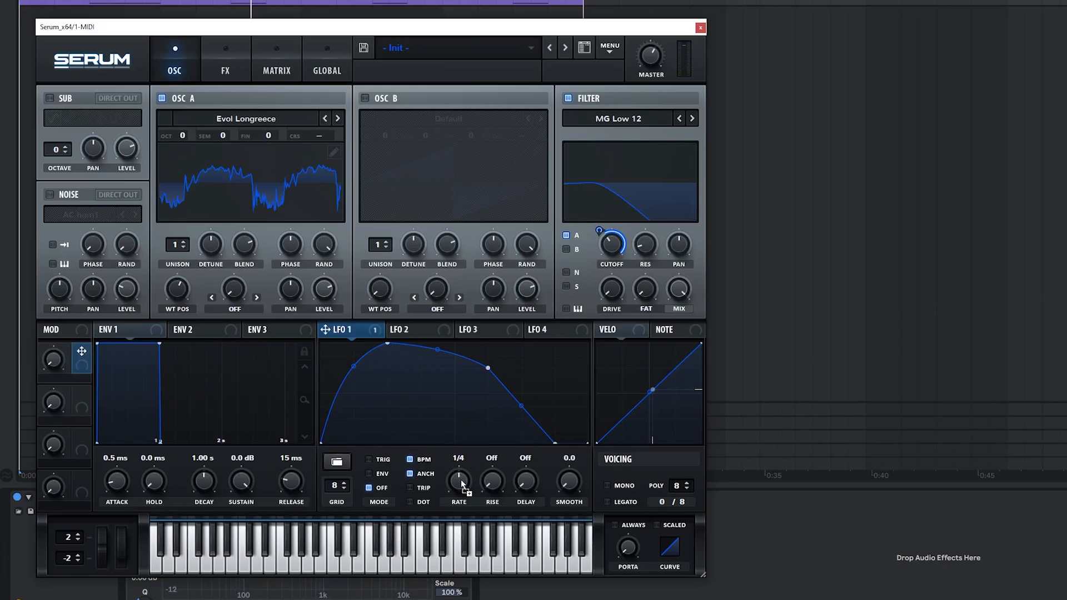
Assign the first macro to LFO 1's rate, name it SPEED and try different macro amounts during playback.
mouse_move(448, 467)
mouse_down()
mouse_move(448, 479)
mouse_move(446, 467)
mouse_up()
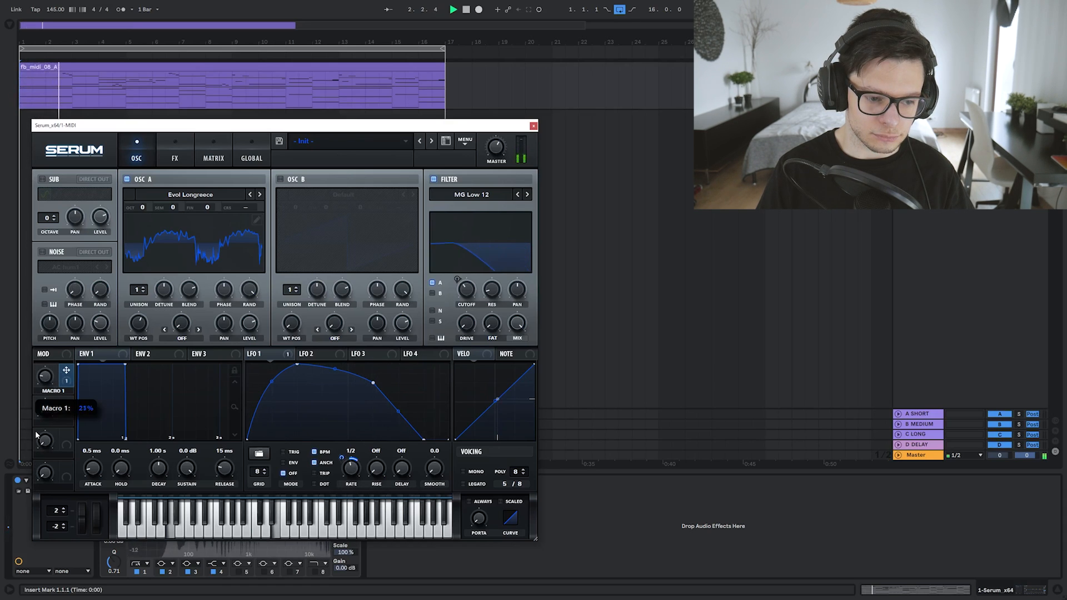
double_click(53, 391)
text(SPEED)
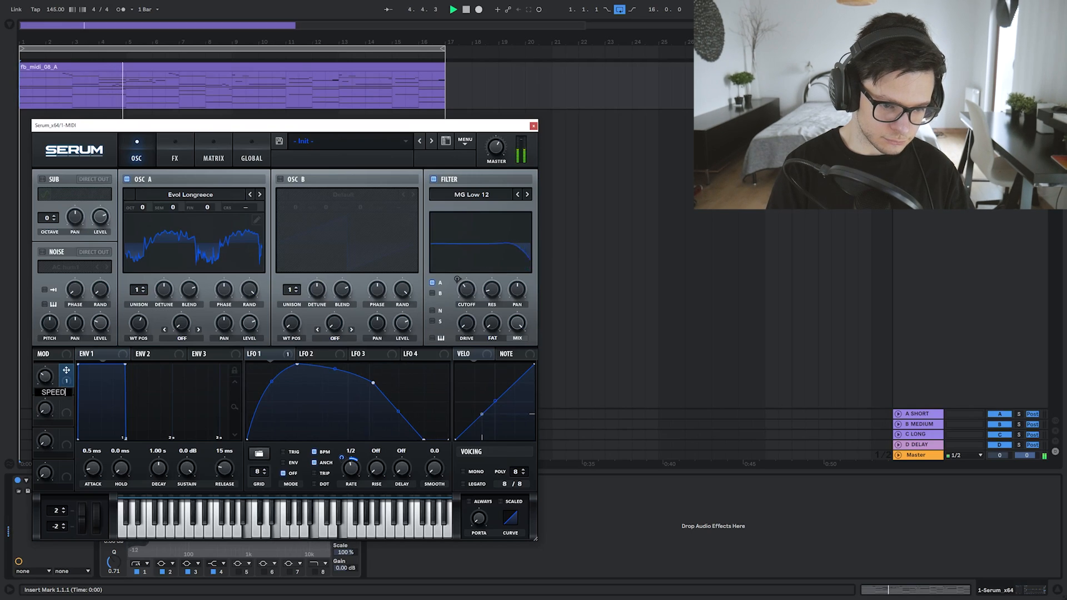
key(Return)
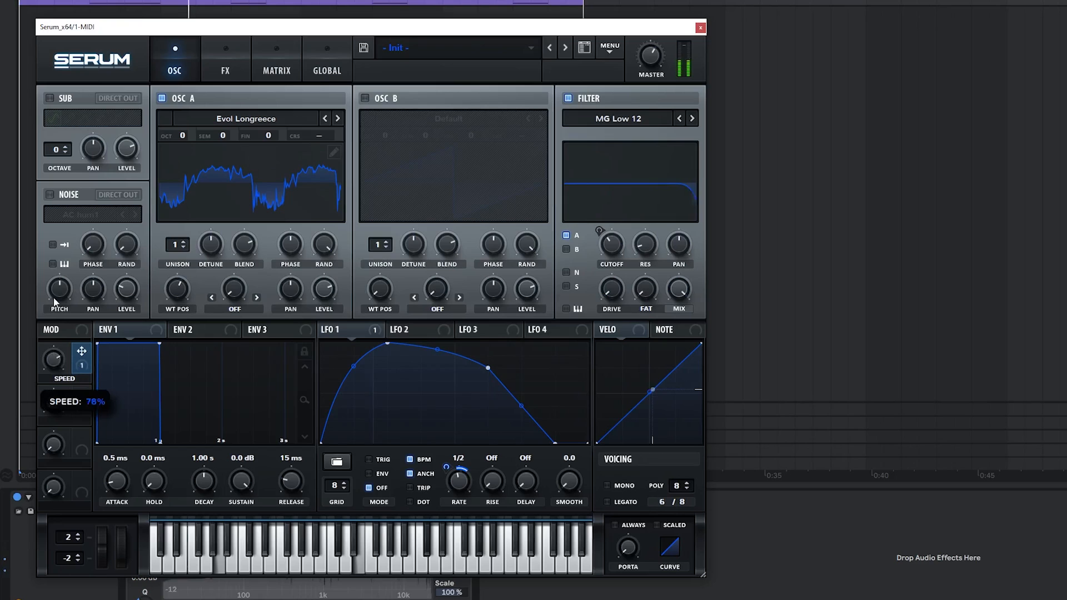
drag(55, 303, 44, 234)
drag(41, 342, 35, 312)
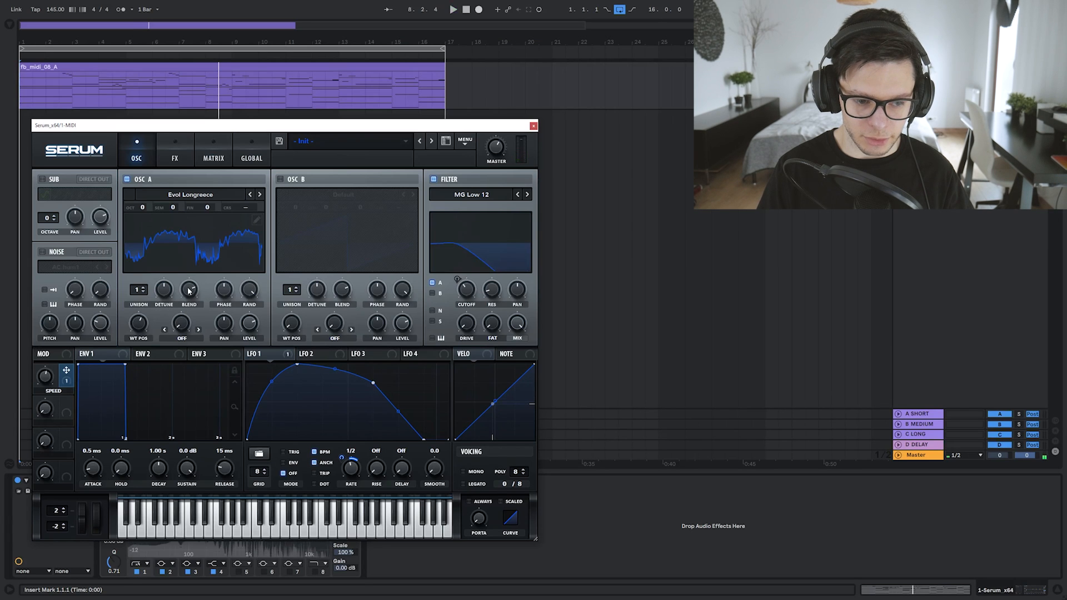
Set oscillator A's warp mode to PWM and adjust the depth of LFO 1's modulation on the warp amount.
click(235, 309)
click(191, 359)
click(182, 338)
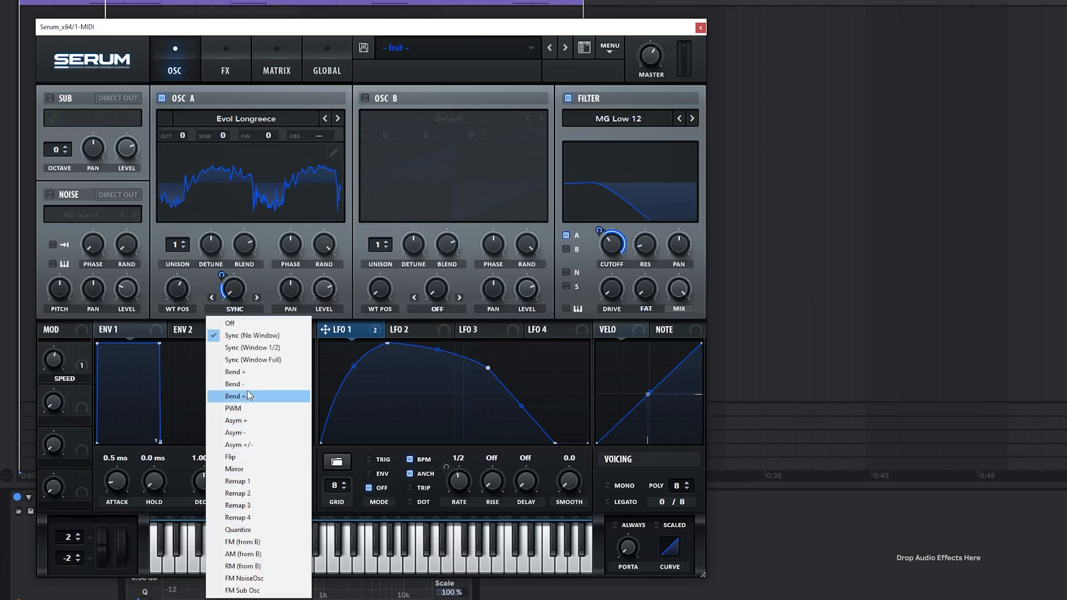
click(245, 408)
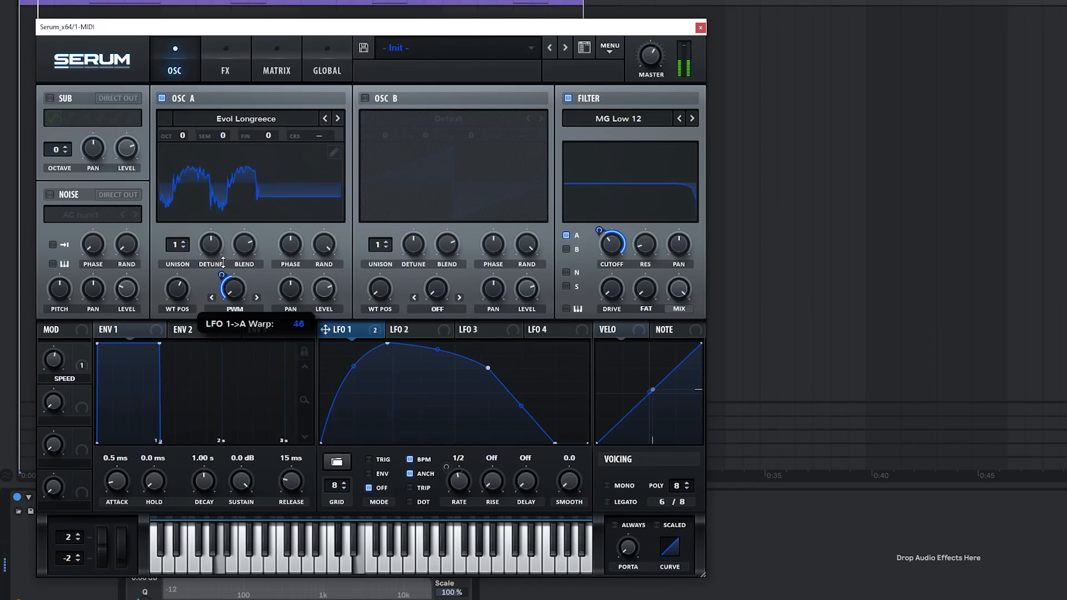
drag(223, 262, 219, 240)
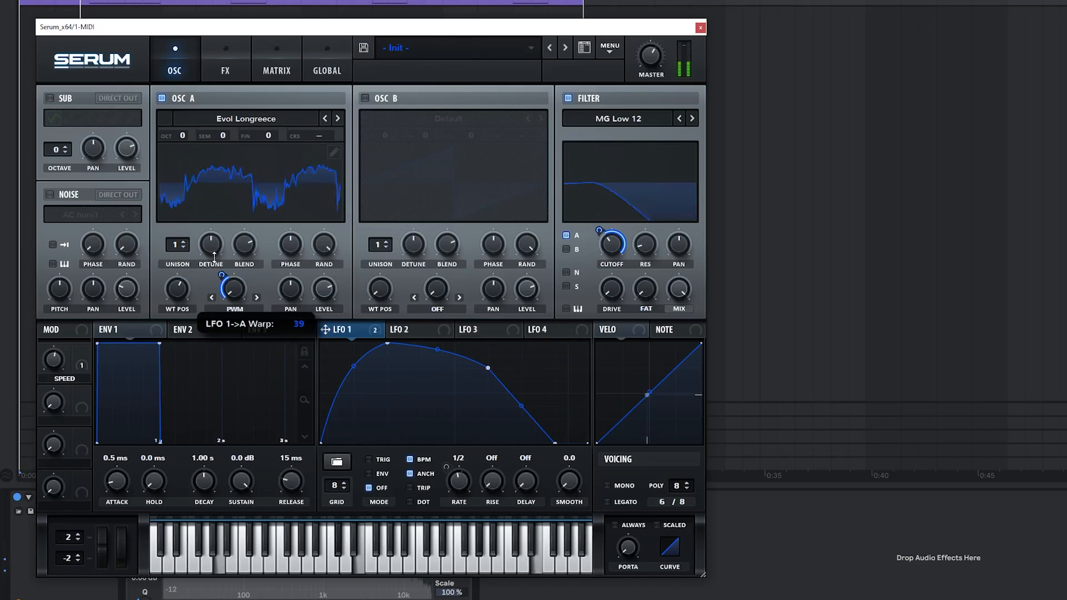
mouse_move(222, 275)
mouse_down()
mouse_move(222, 305)
mouse_move(240, 281)
mouse_move(224, 291)
mouse_up()
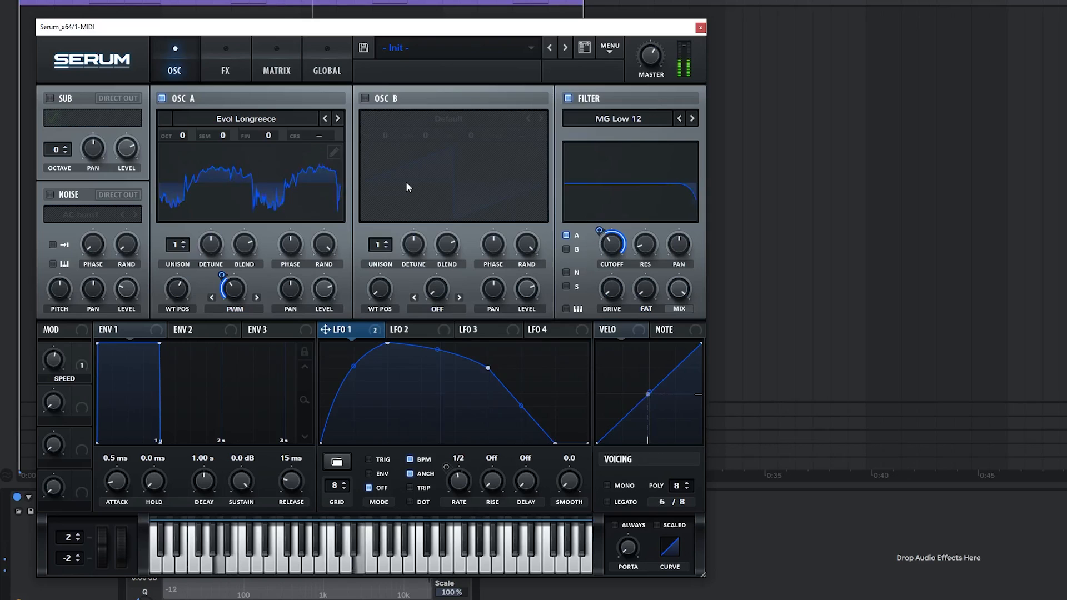
drag(651, 59, 651, 55)
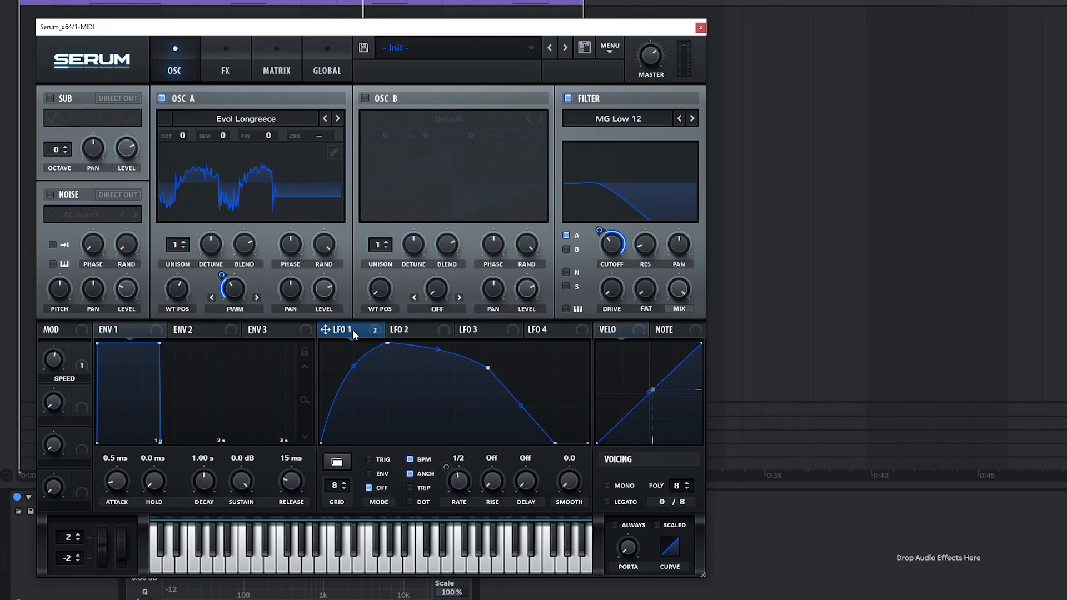
Move LFO 1's peak close to the start, remove the middle point and bend the fall into a concave decay.
drag(387, 345, 337, 345)
key(space)
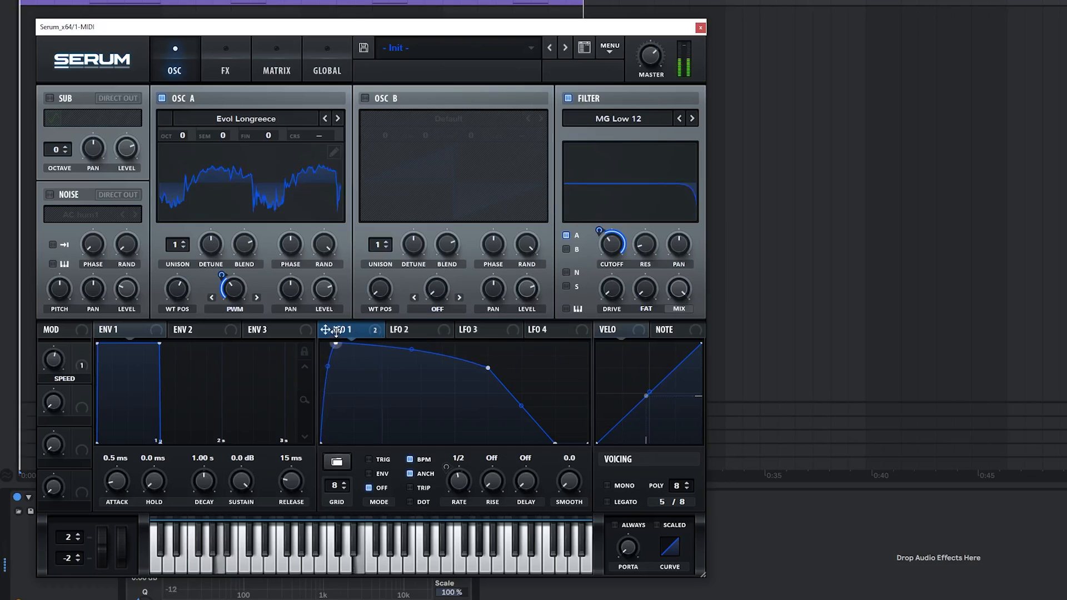
double_click(488, 368)
drag(554, 449, 574, 429)
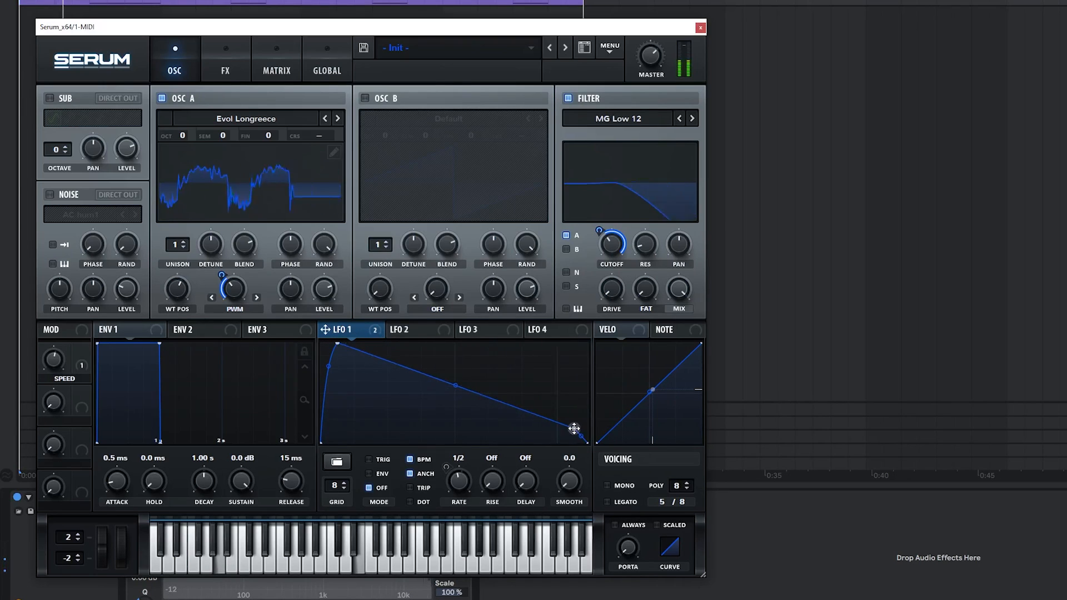
drag(459, 386, 457, 401)
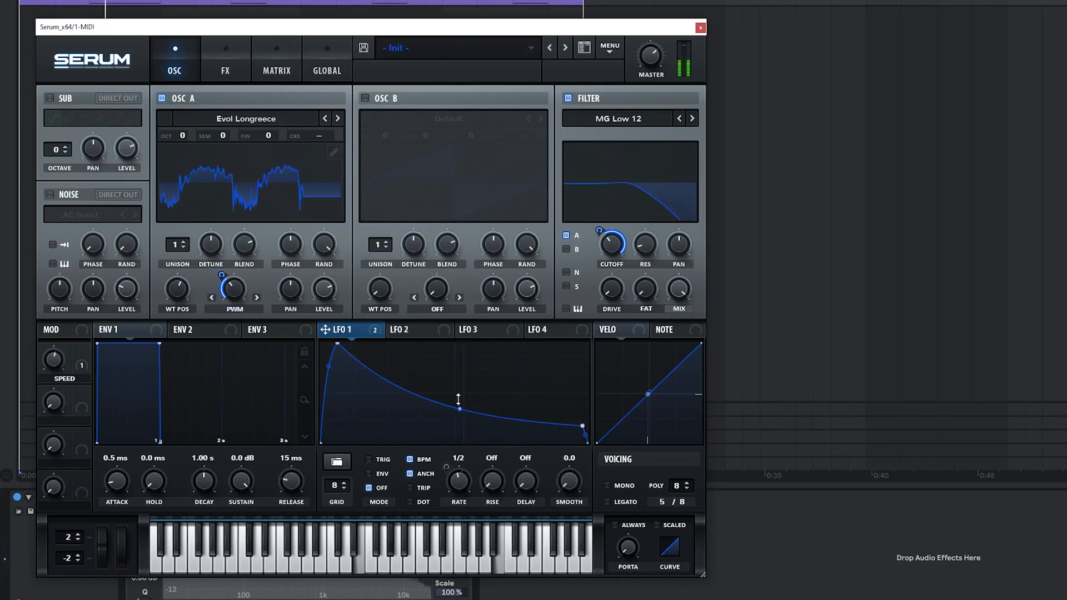
Add a second top point to LFO 1 for a short plateau and refine the decay curve and its low end point.
double_click(358, 360)
drag(358, 360, 353, 340)
drag(467, 385, 468, 394)
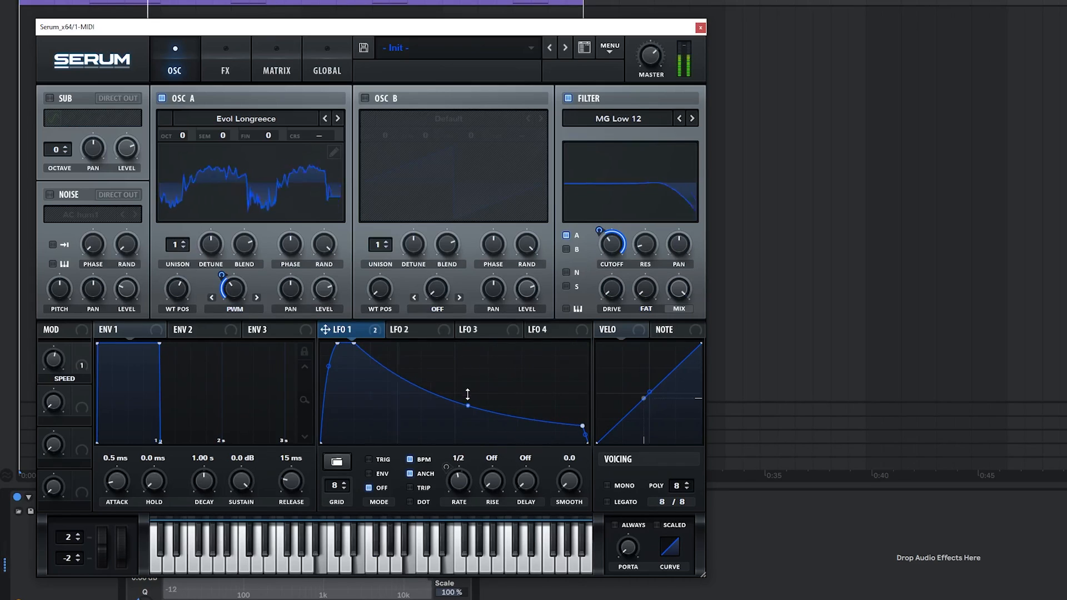
mouse_move(583, 426)
mouse_down()
mouse_move(583, 411)
mouse_move(582, 423)
mouse_up()
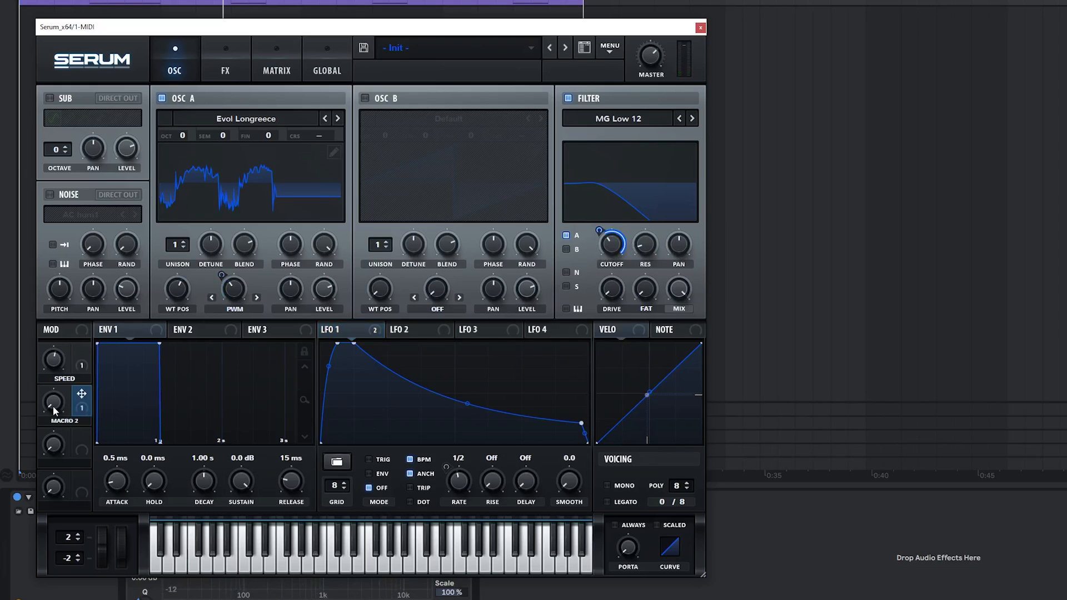
Use the second macro to control the filter cutoff, test its amount during playback and name it CUTOFF.
key(space)
mouse_move(54, 409)
mouse_down()
mouse_move(60, 344)
mouse_move(53, 414)
mouse_up()
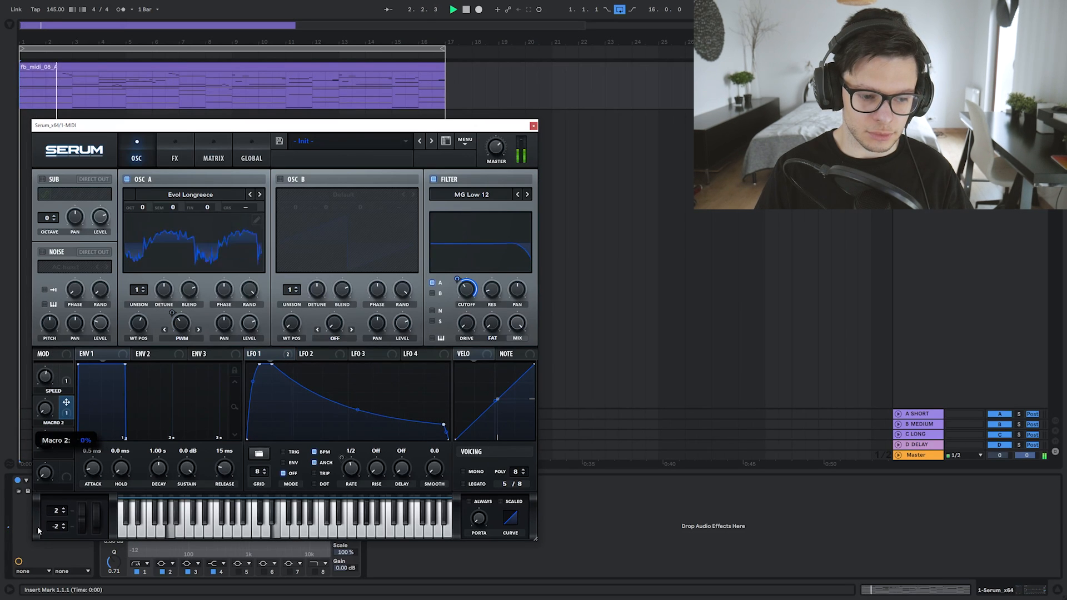
key(space)
double_click(55, 423)
text(c)
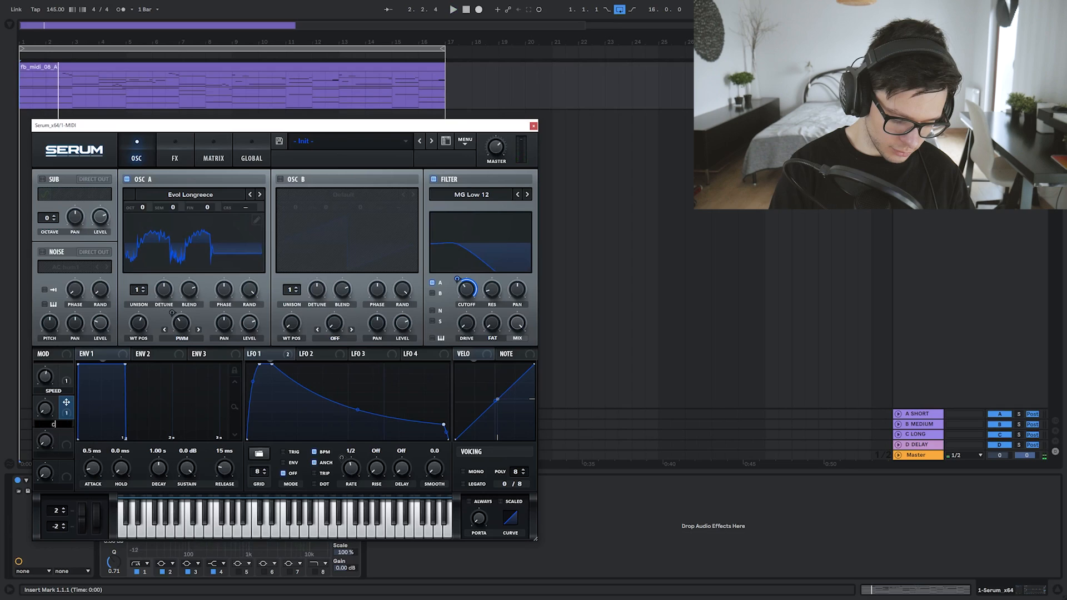
text(utoff)
key(Return)
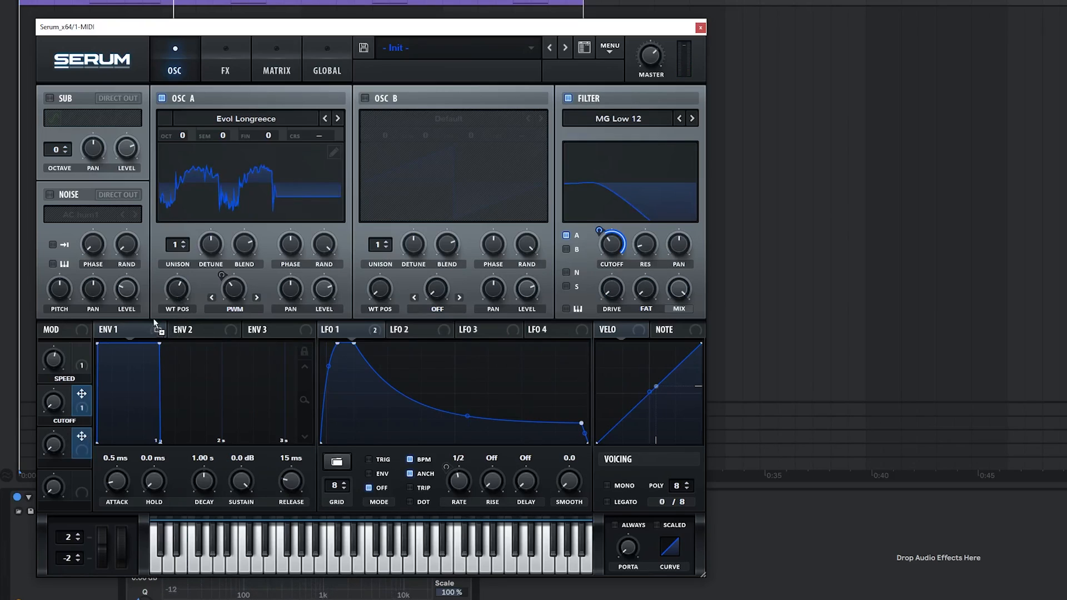
Assign the third macro to oscillator A's wavetable position, adjust the modulation depth and name the macro WT POS.
key(space)
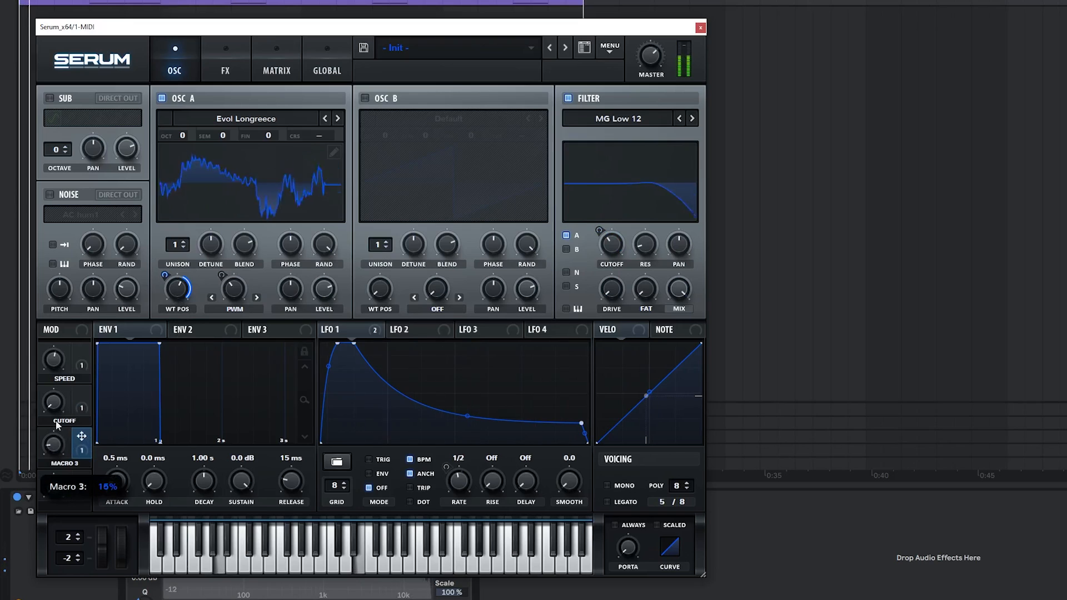
drag(166, 276, 192, 225)
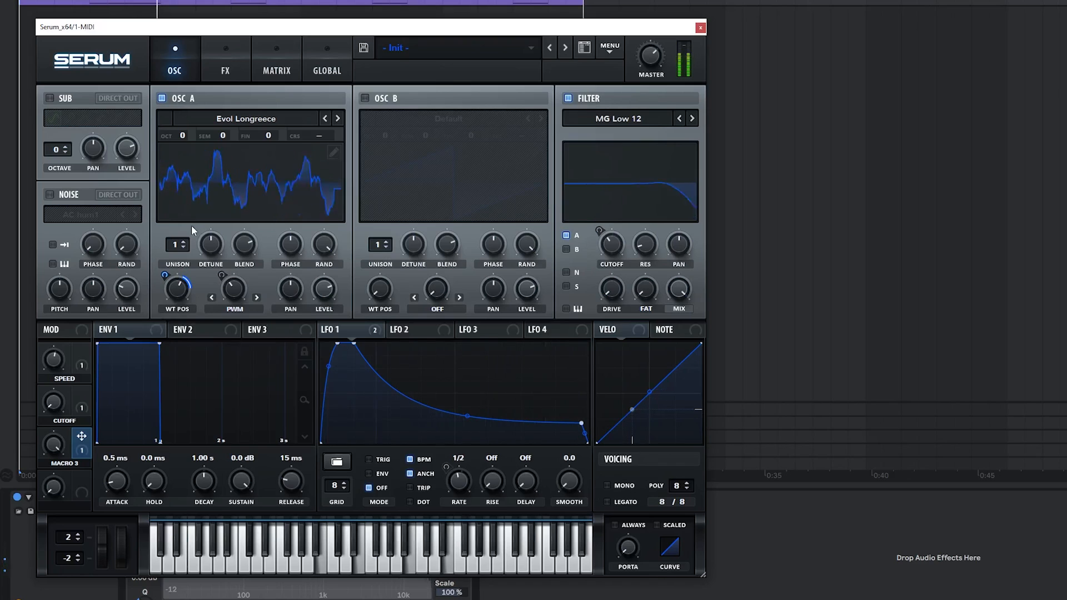
double_click(65, 464)
text(wt pos)
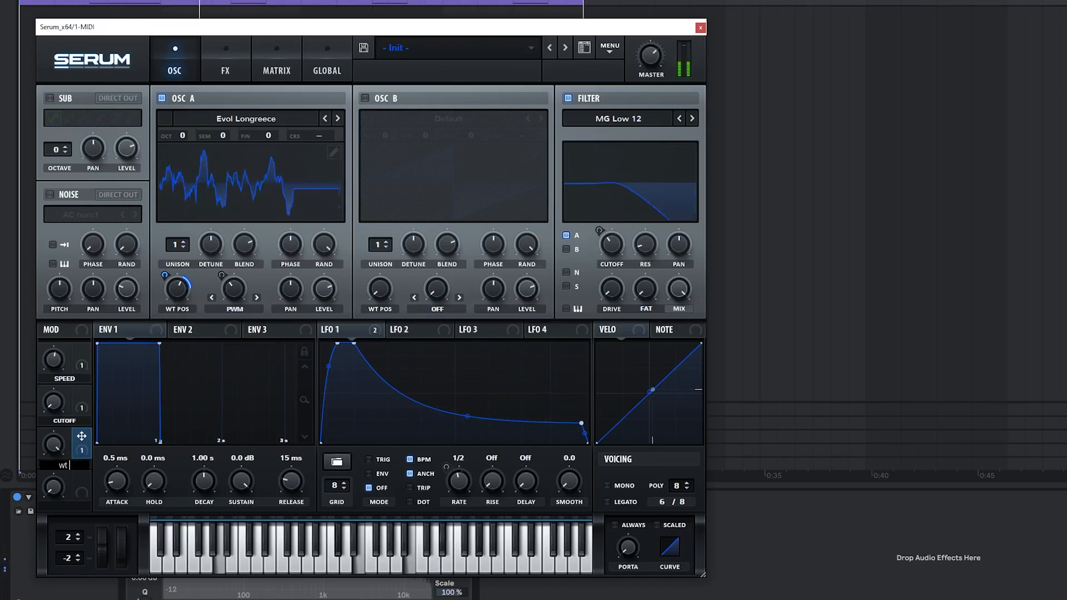
key(Return)
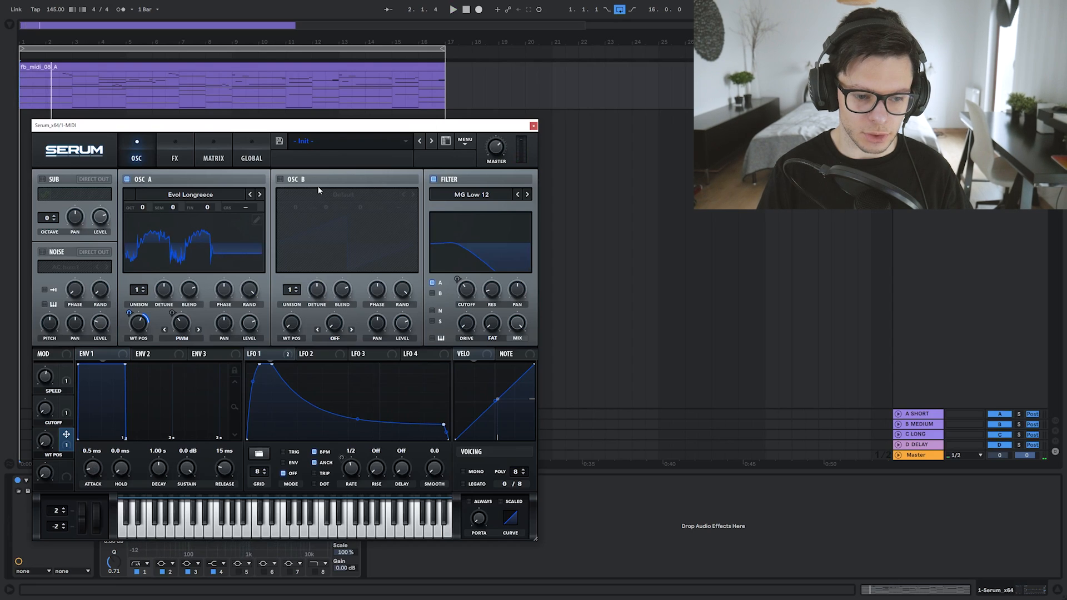
Enable the noise oscillator, load the Analog noise AlphaNz and adjust the noise level during playback.
click(43, 252)
click(66, 266)
mouse_move(112, 281)
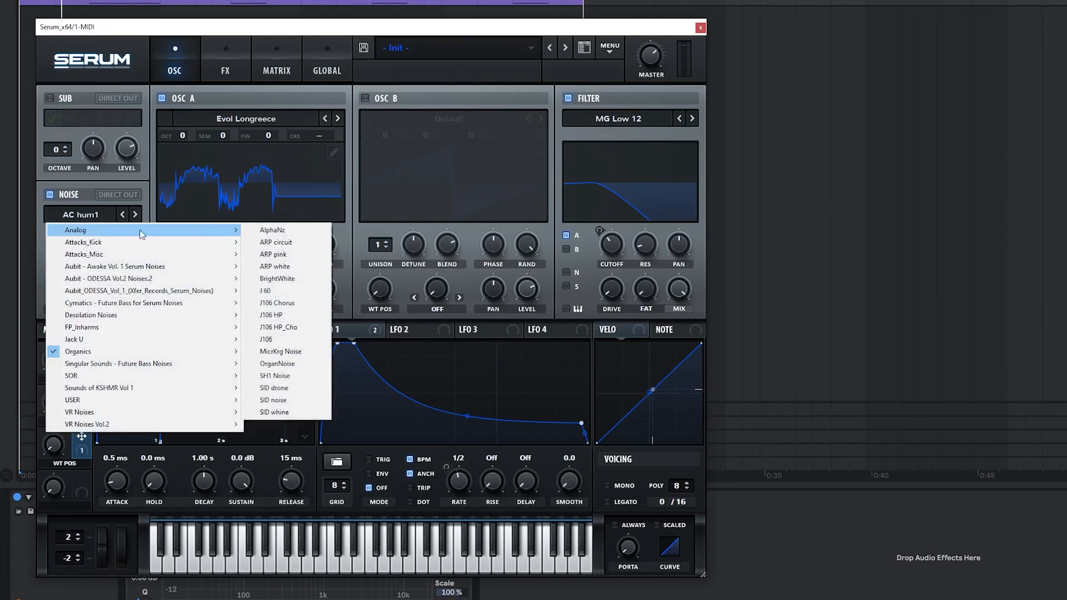
click(264, 231)
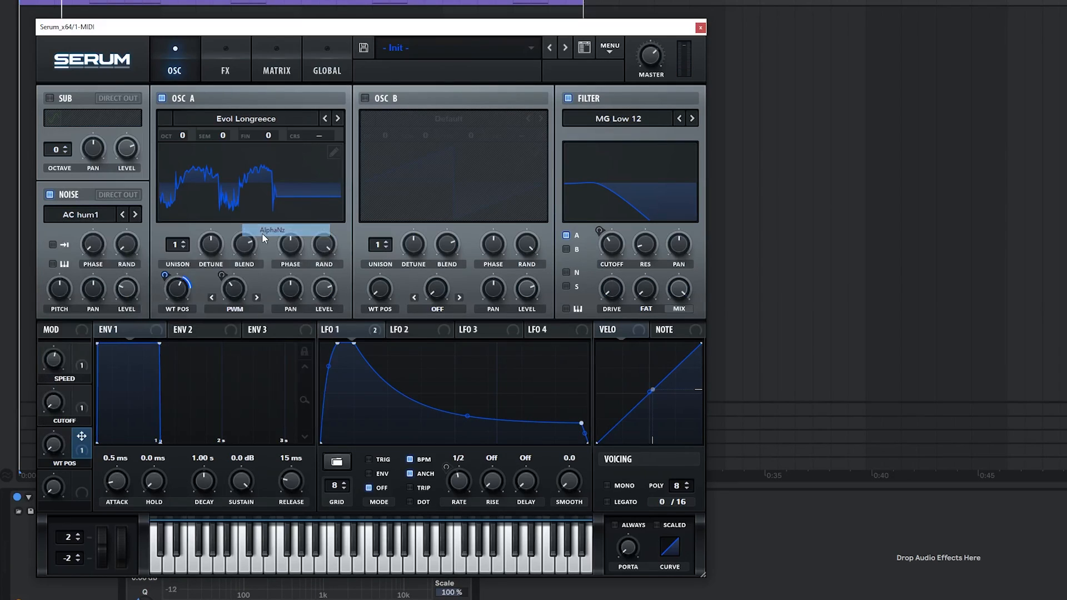
key(space)
drag(124, 293, 126, 318)
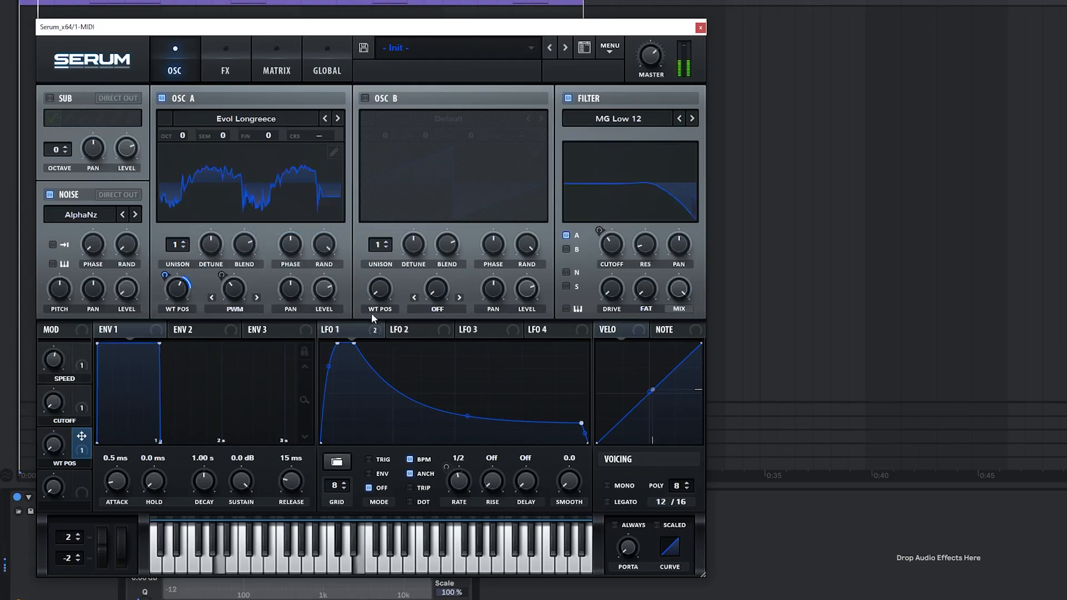
Assign LFO 1 to the noise oscillator's level and adjust the modulation depth during playback.
mouse_move(348, 330)
mouse_down()
mouse_move(126, 291)
mouse_move(131, 389)
mouse_up()
key(space)
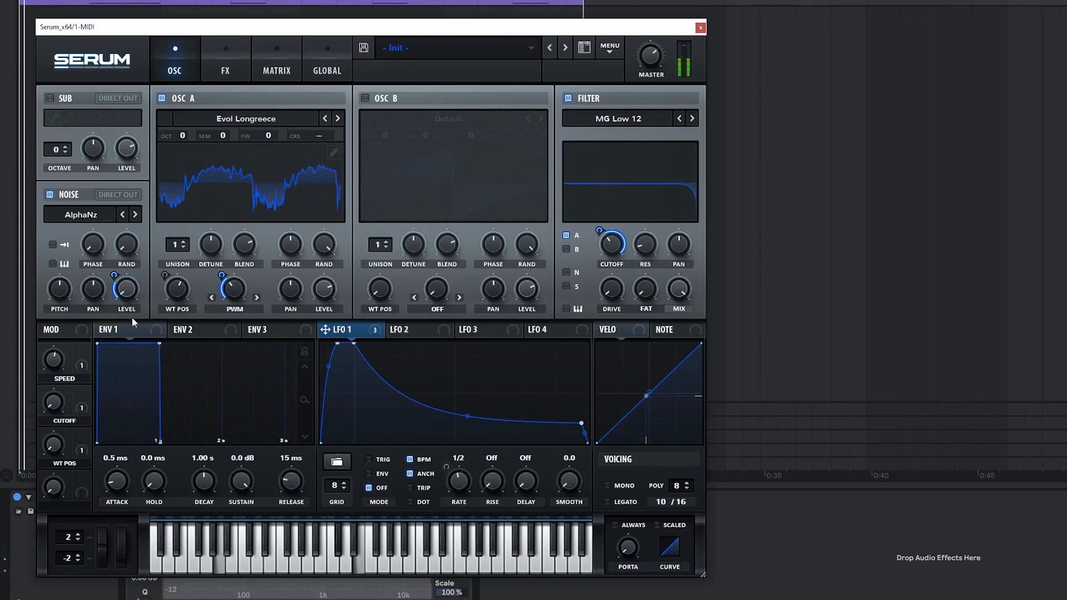
drag(114, 276, 110, 292)
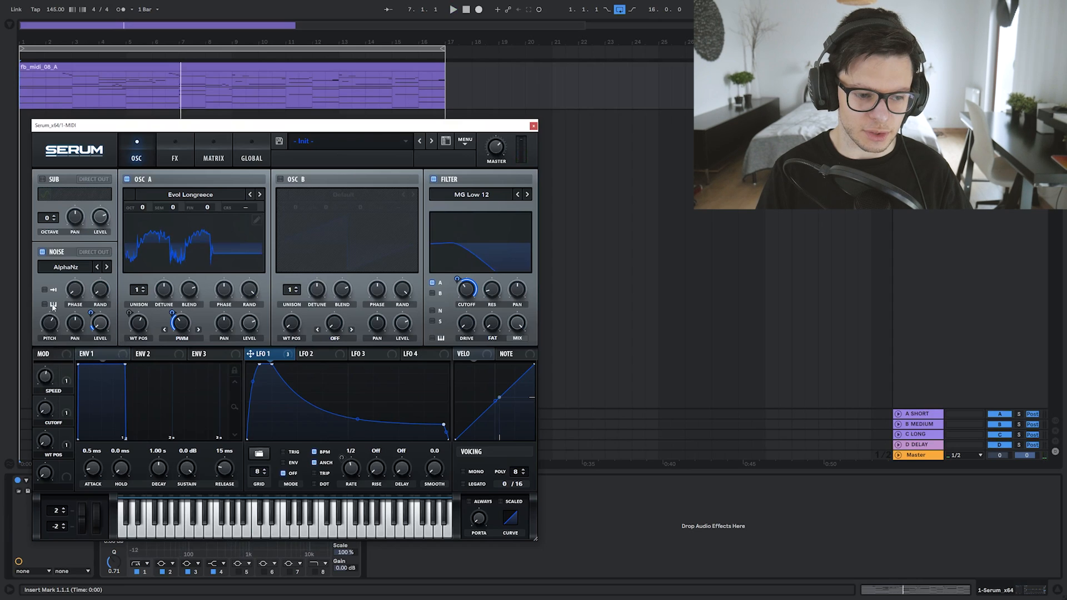
Enable the delay effect and load its Rhythm Echo Midrange preset.
click(175, 156)
click(136, 156)
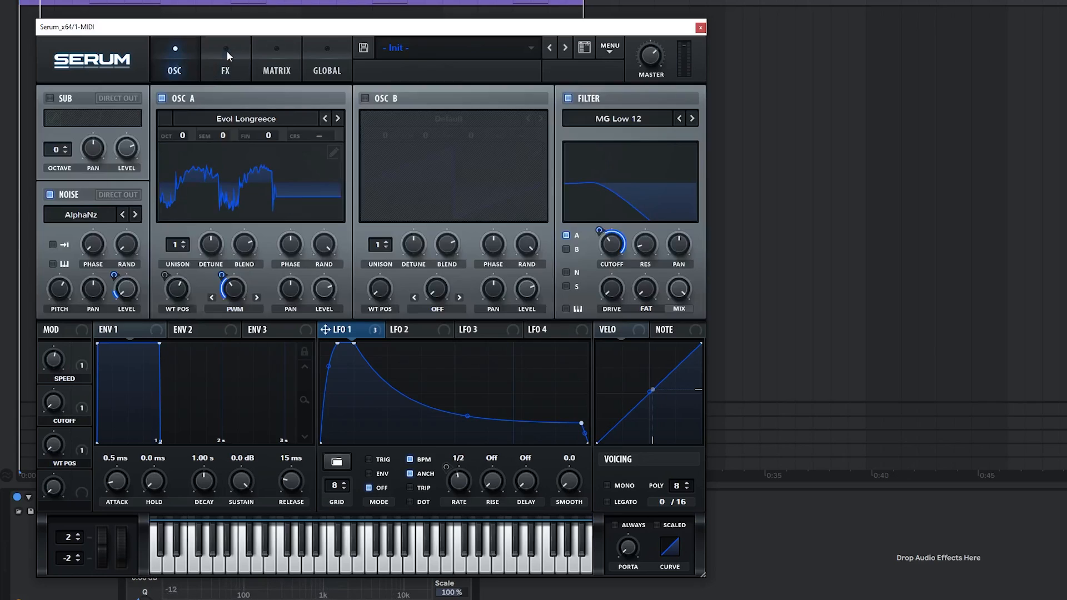
click(174, 155)
click(82, 213)
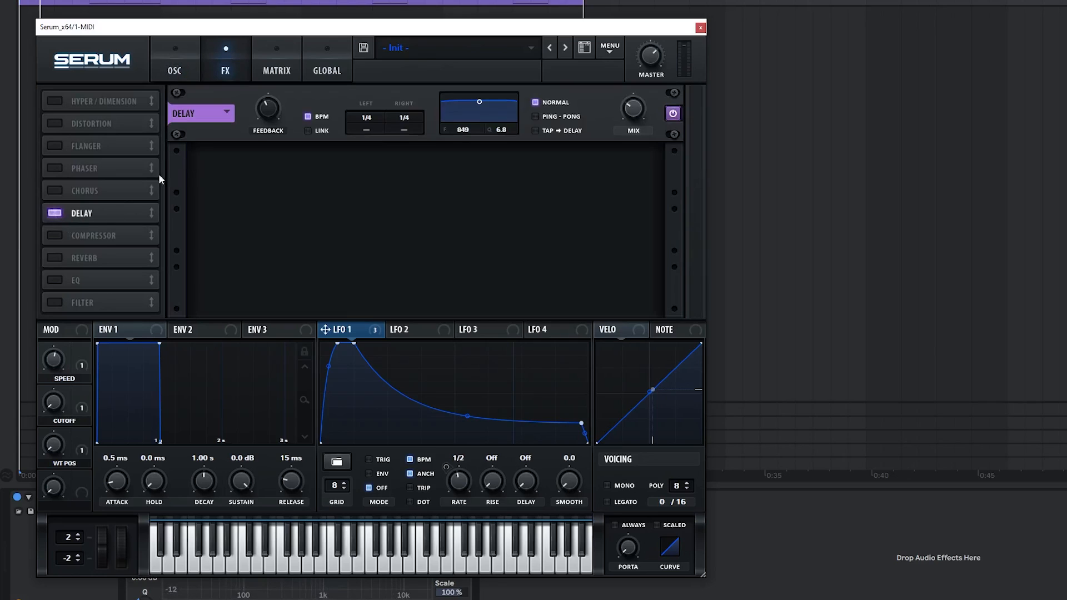
click(225, 113)
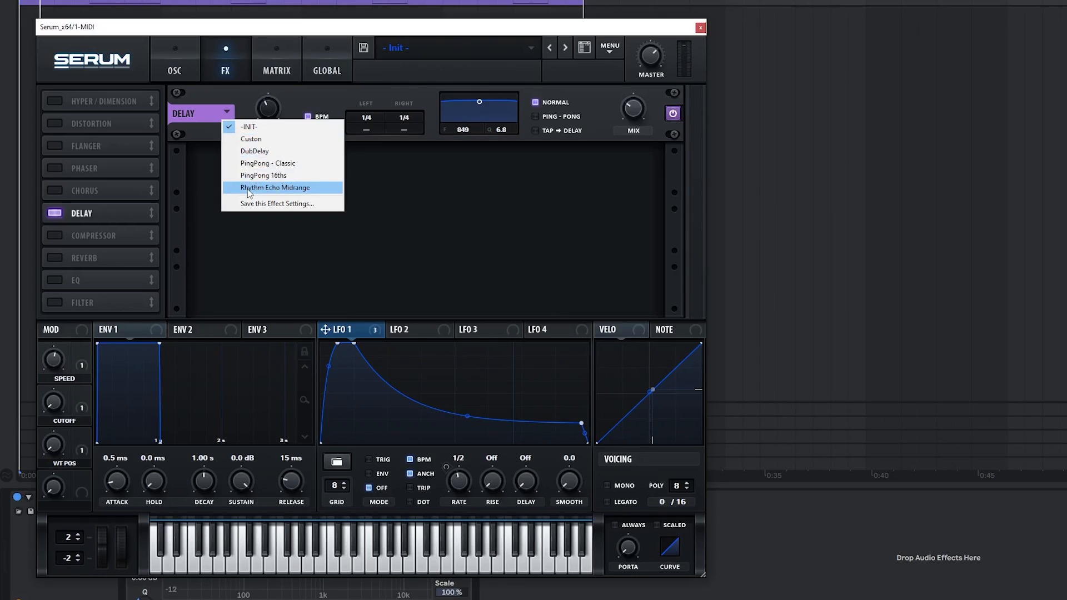
click(248, 188)
Shift the delay's filter frequency to 1429 and test different delay mix amounts during playback.
drag(487, 115, 486, 118)
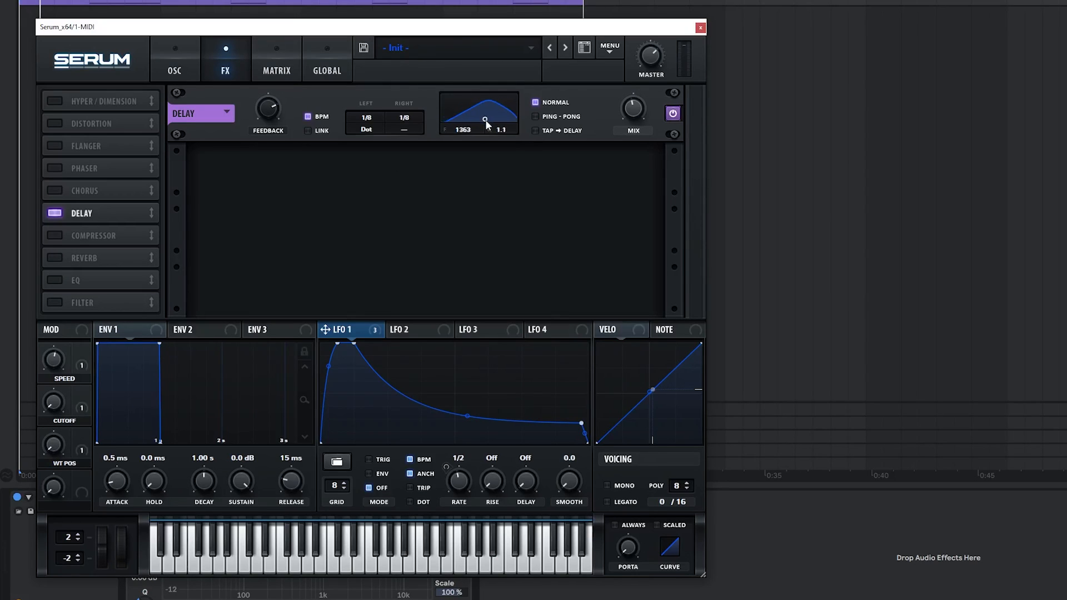
key(space)
mouse_move(634, 113)
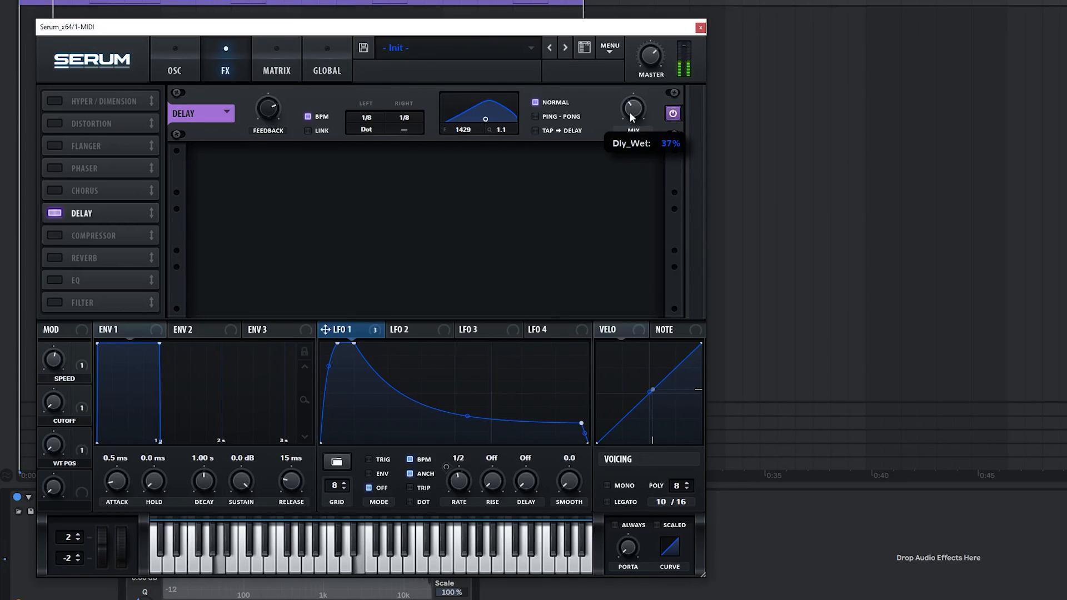
drag(630, 120, 632, 97)
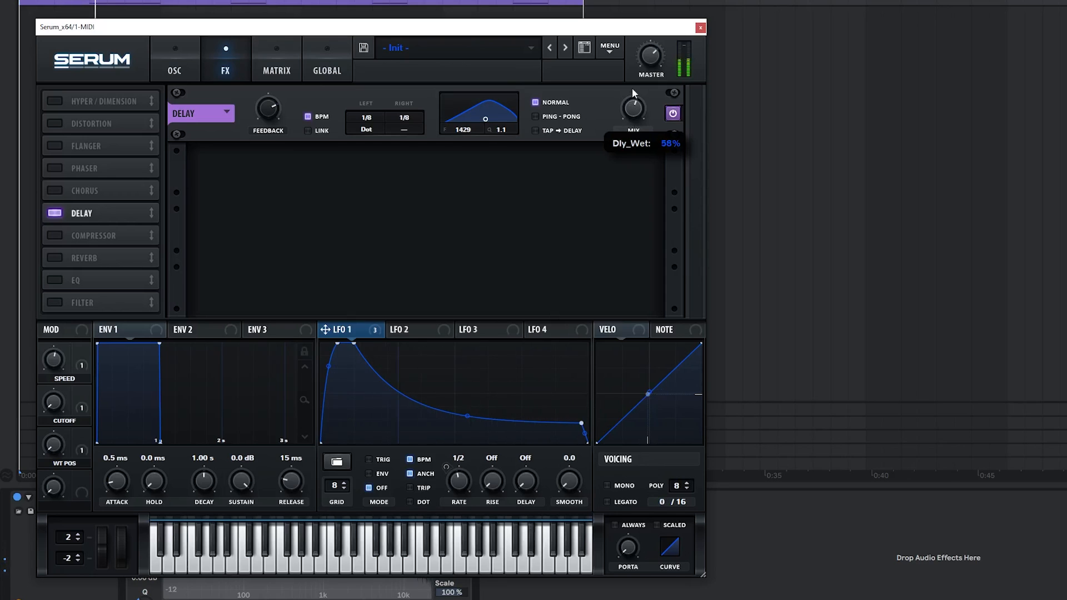
Enable the reverb effect, load a plate preset and adjust its high cut.
click(55, 258)
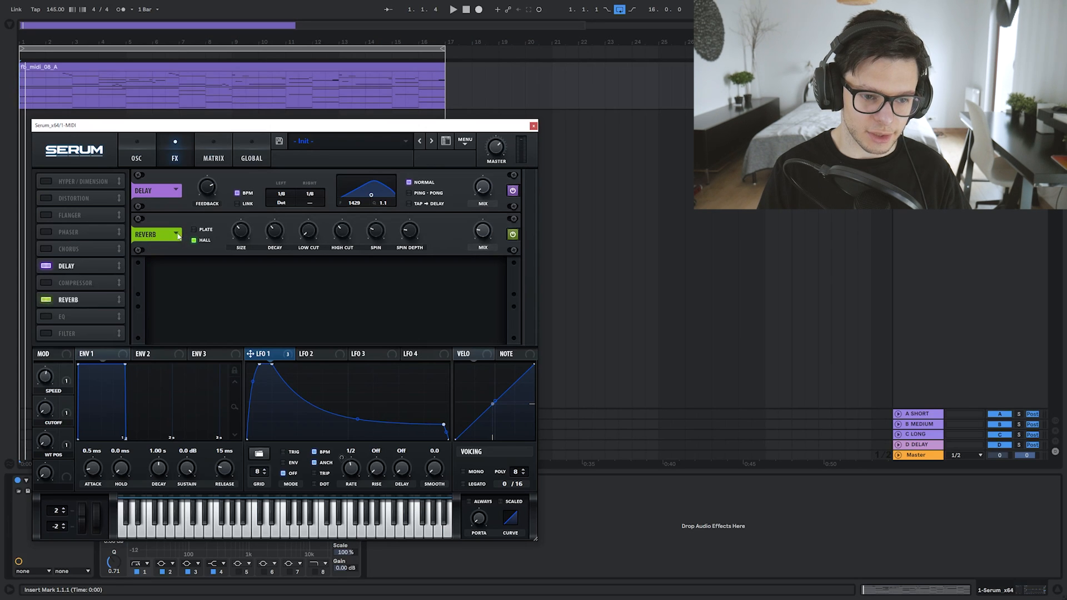
click(177, 237)
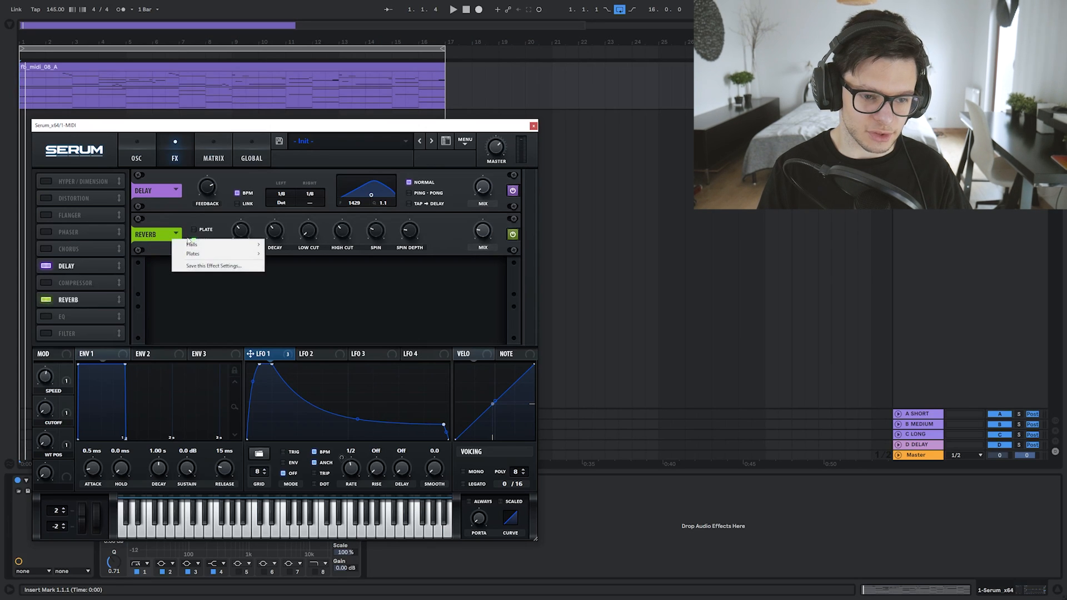
click(289, 255)
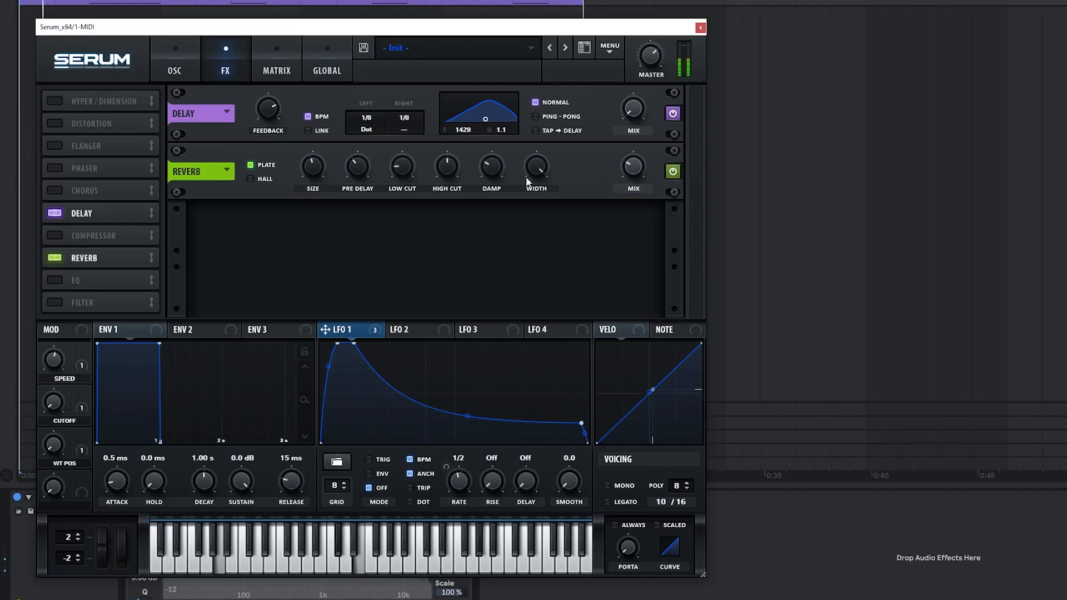
mouse_move(446, 161)
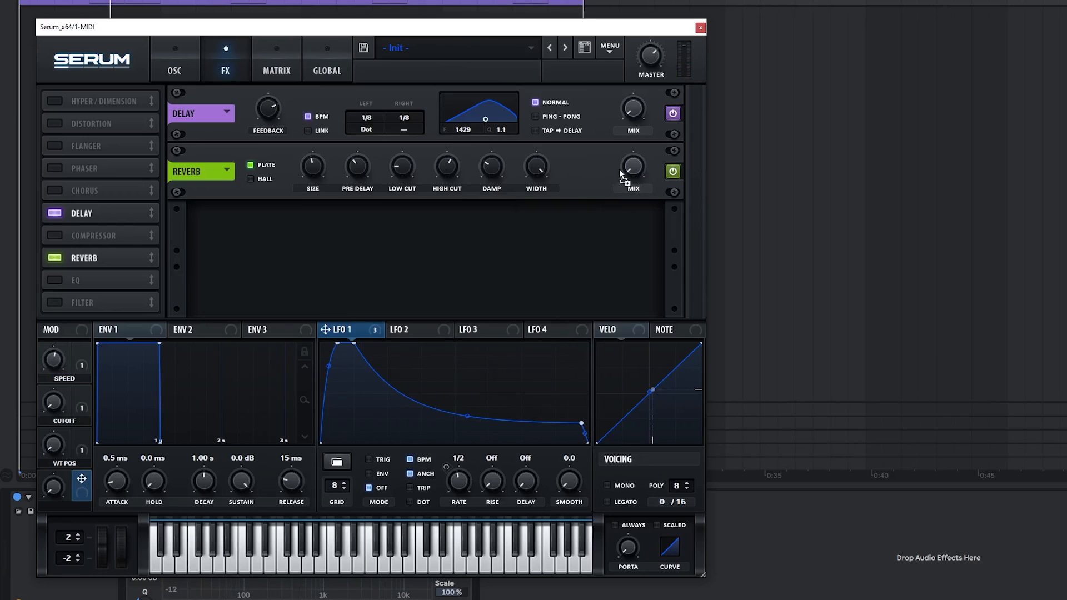
Assign the fourth macro to the delay and reverb mix, set its reverb depth to 30 and name the macro SPACE.
drag(630, 104, 623, 116)
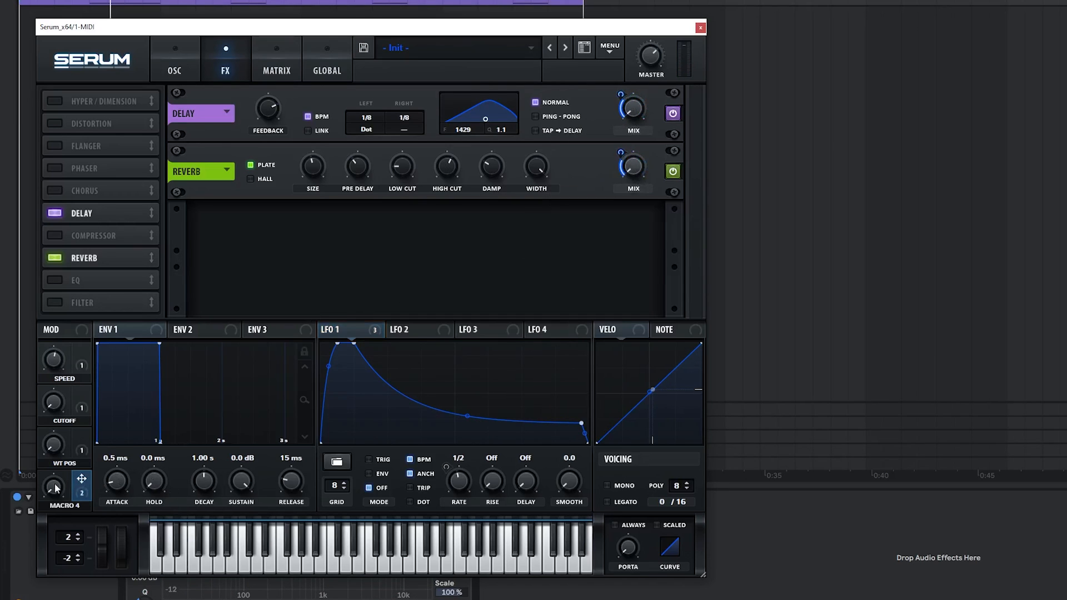
drag(619, 151, 621, 152)
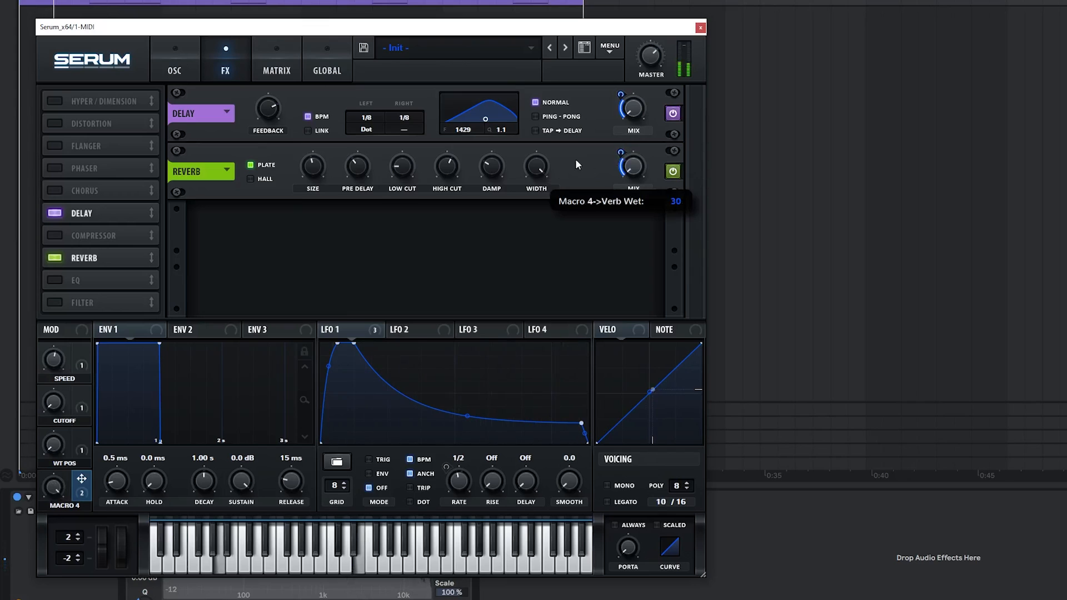
double_click(63, 506)
text(spa)
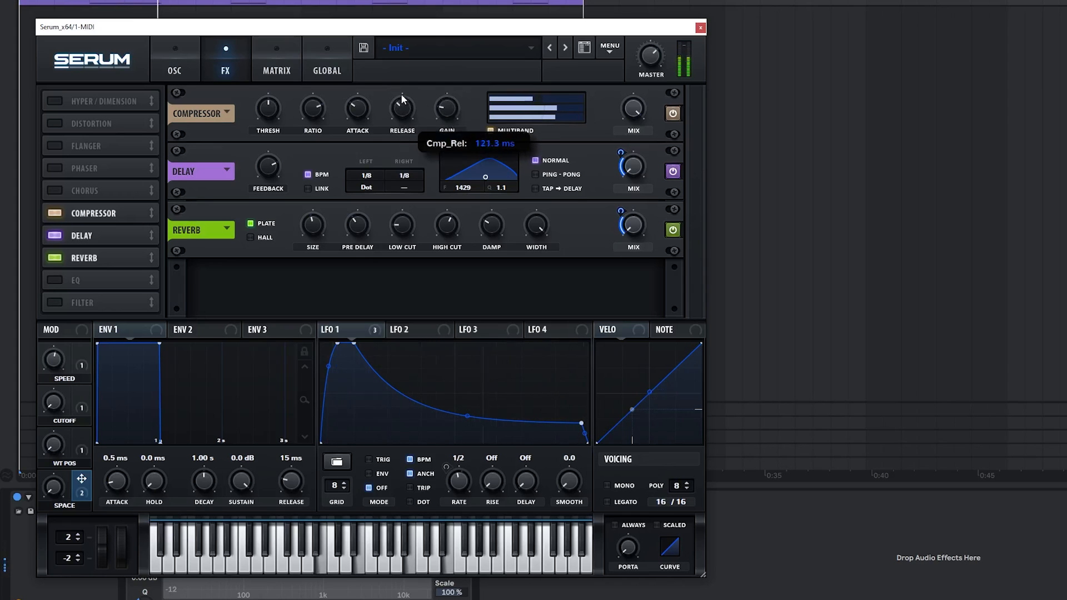
Enable the compressor in multiband mode and try different release times during playback.
drag(403, 99, 407, 48)
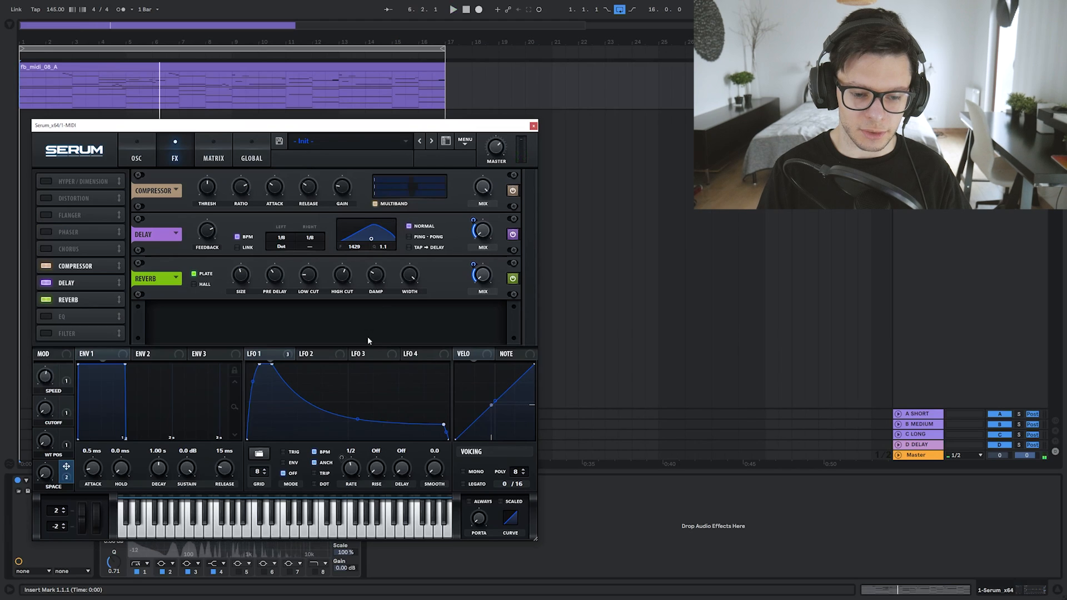
Reshape LFO 3 into a smooth sine wave by adding a midpoint and a low point and bending the curves.
click(335, 358)
click(371, 353)
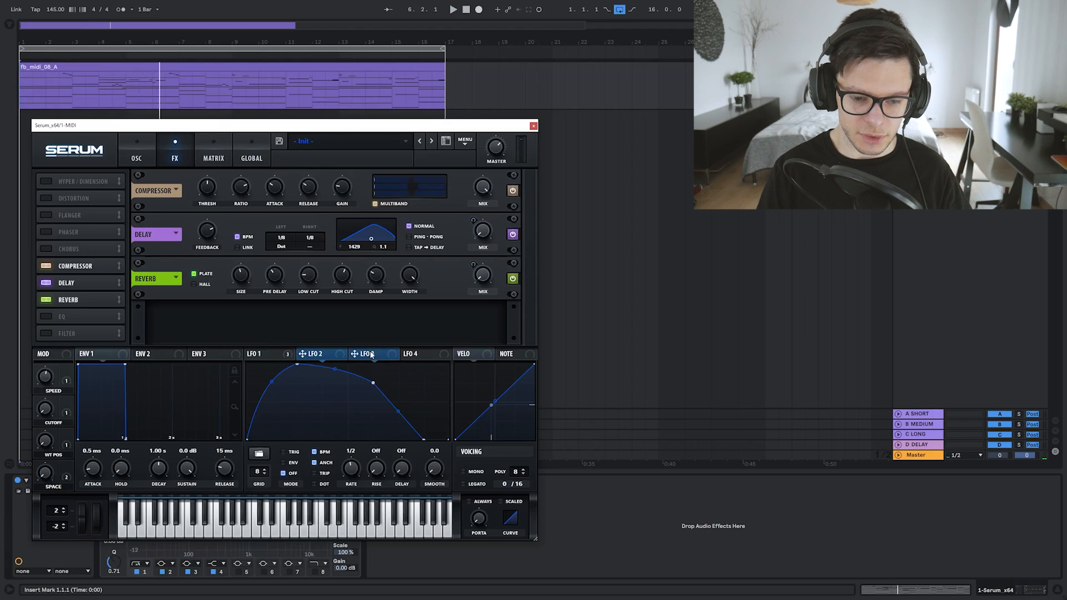
click(371, 354)
double_click(347, 378)
drag(347, 378, 348, 402)
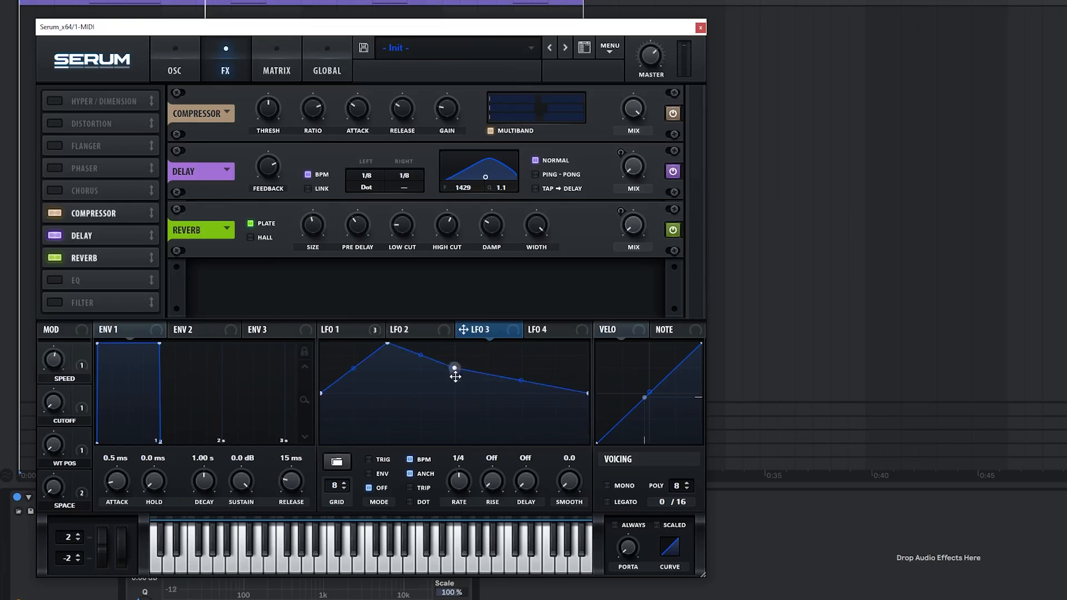
double_click(389, 433)
drag(390, 433, 395, 450)
drag(486, 412, 485, 409)
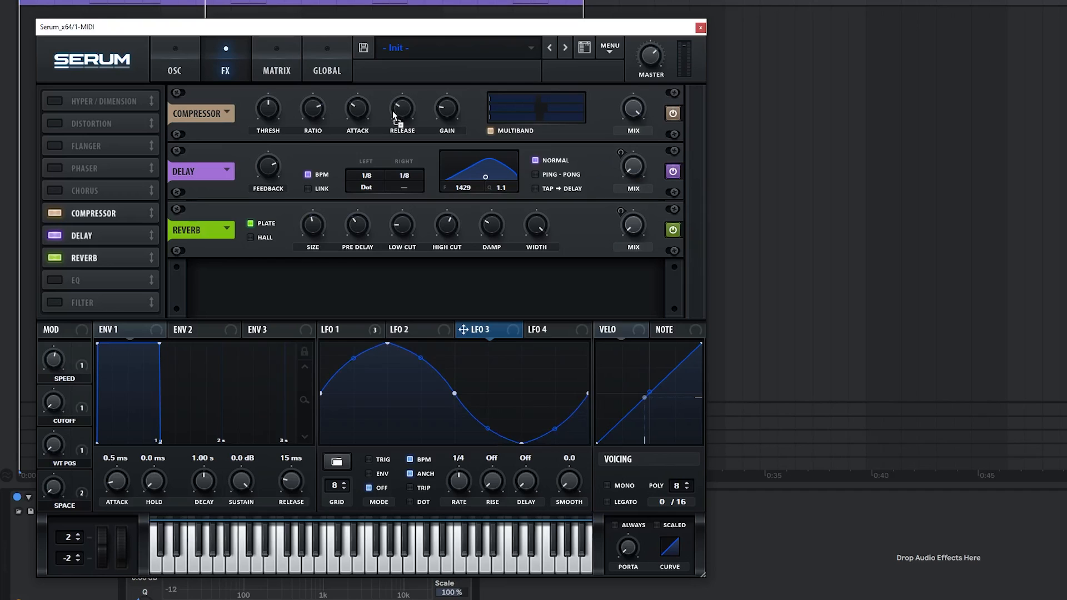
Assign LFO 3 to the compressor's release, adjust the depth, set the rate to 1/2 and the mode to TRIG.
drag(393, 111, 399, 109)
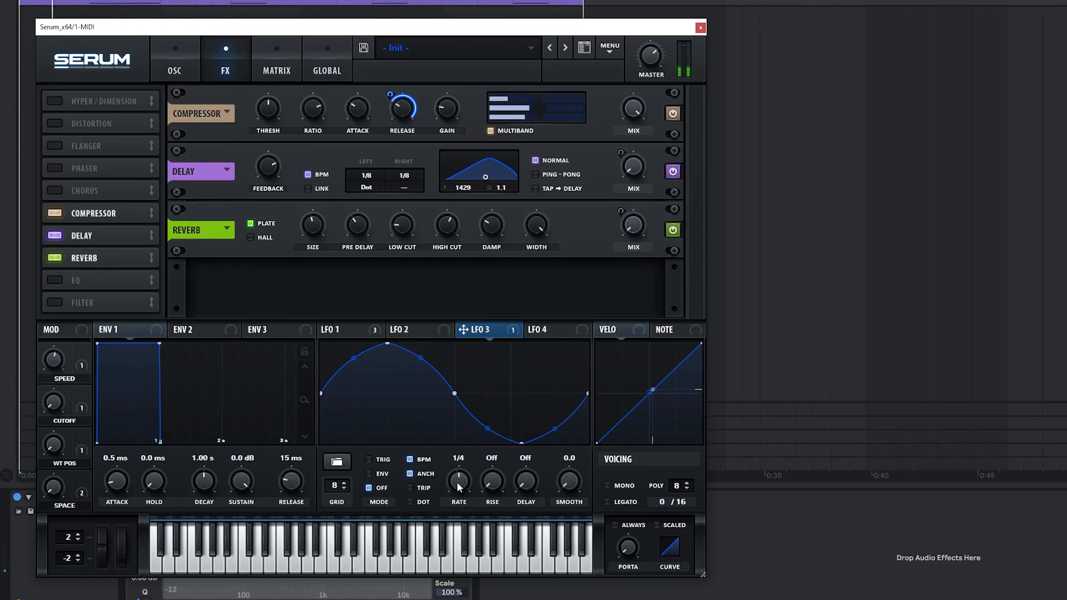
drag(459, 487, 460, 496)
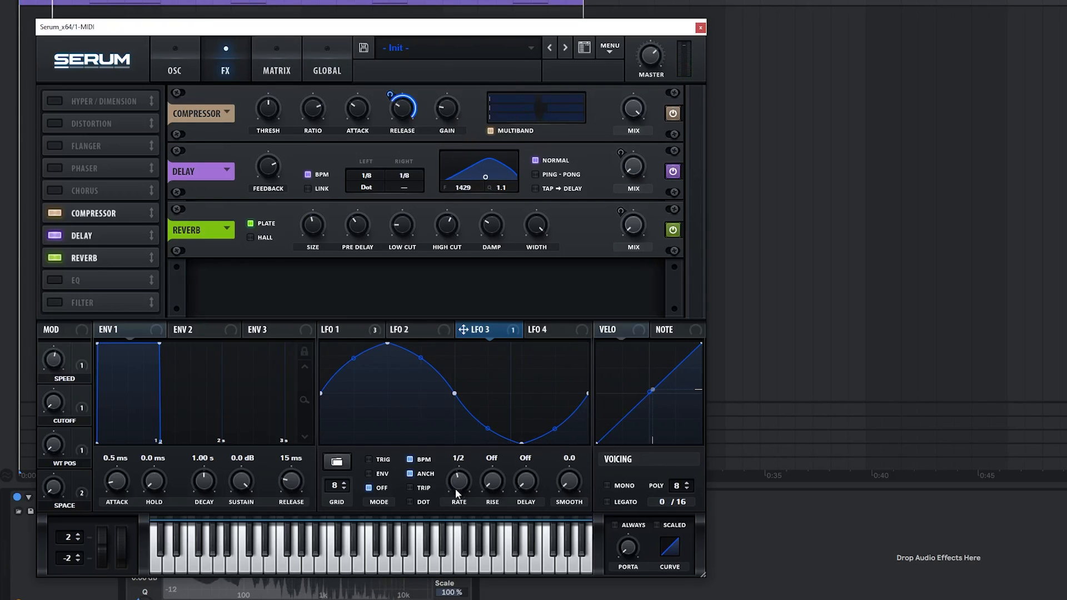
right_click(400, 107)
click(684, 118)
drag(404, 107, 392, 134)
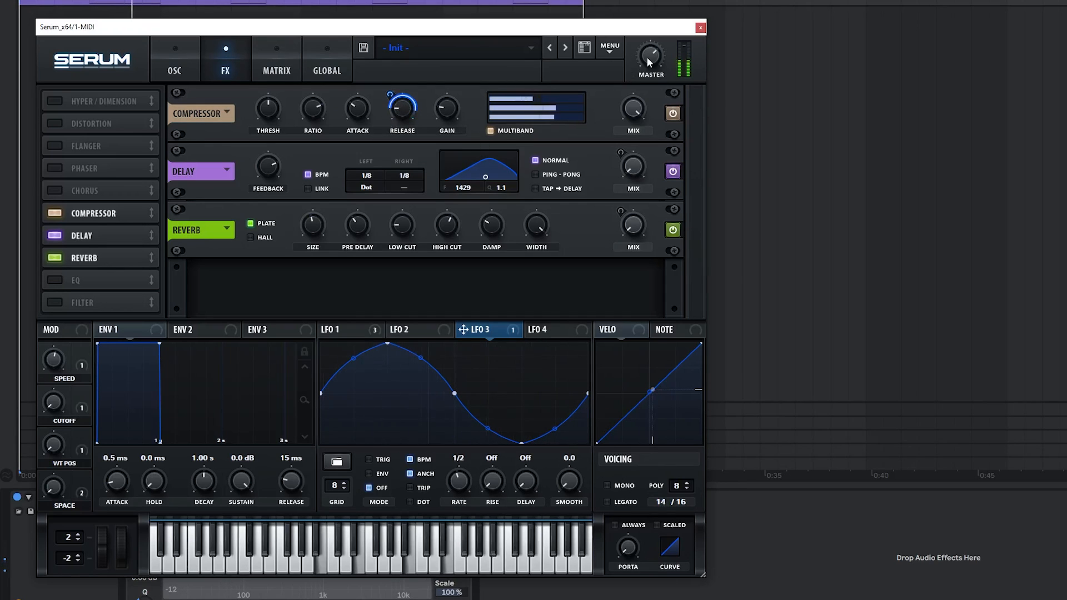
mouse_move(392, 93)
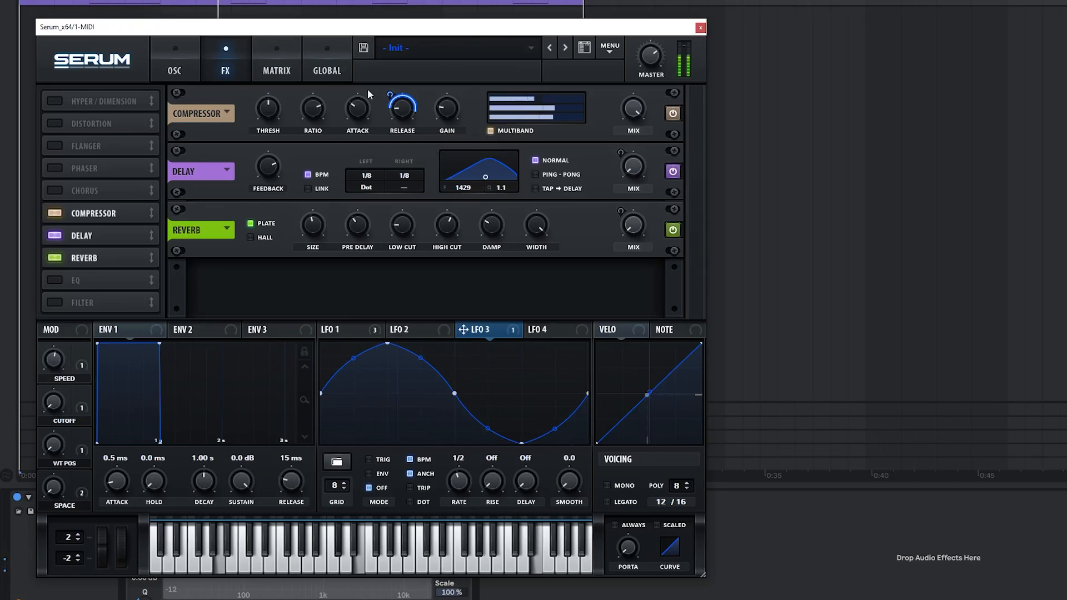
click(381, 460)
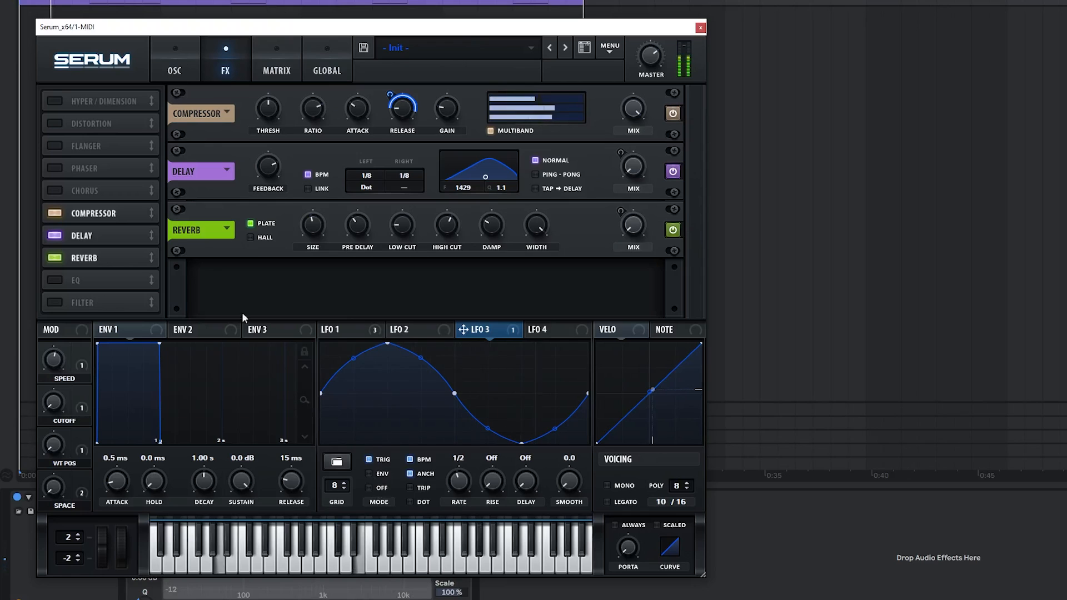
Enable the chorus effect, switch its filter to HPF, tune the filter frequency and lower delay 1.
click(54, 190)
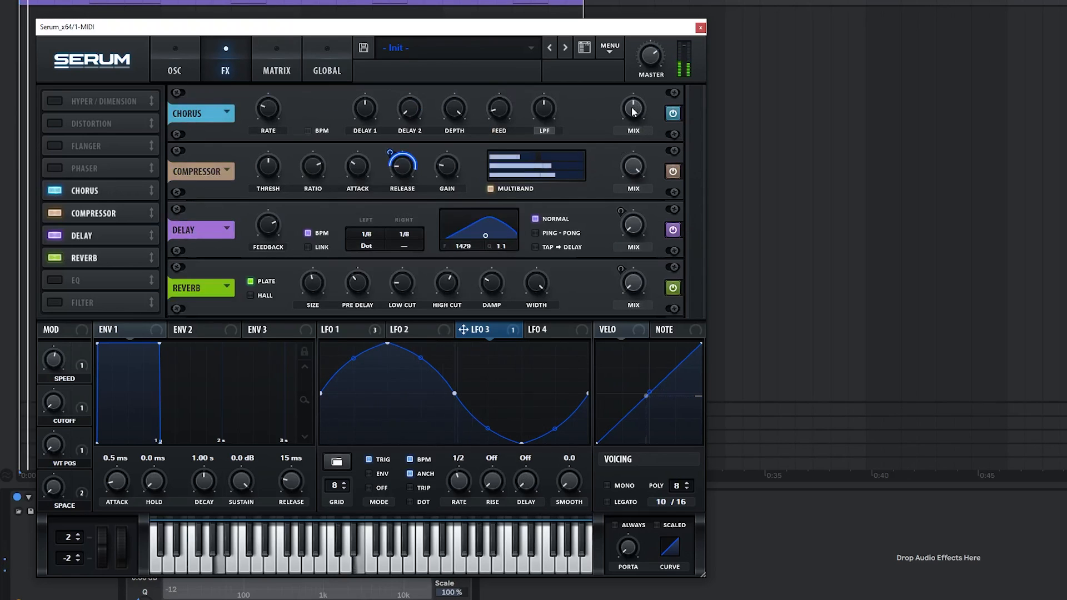
click(552, 130)
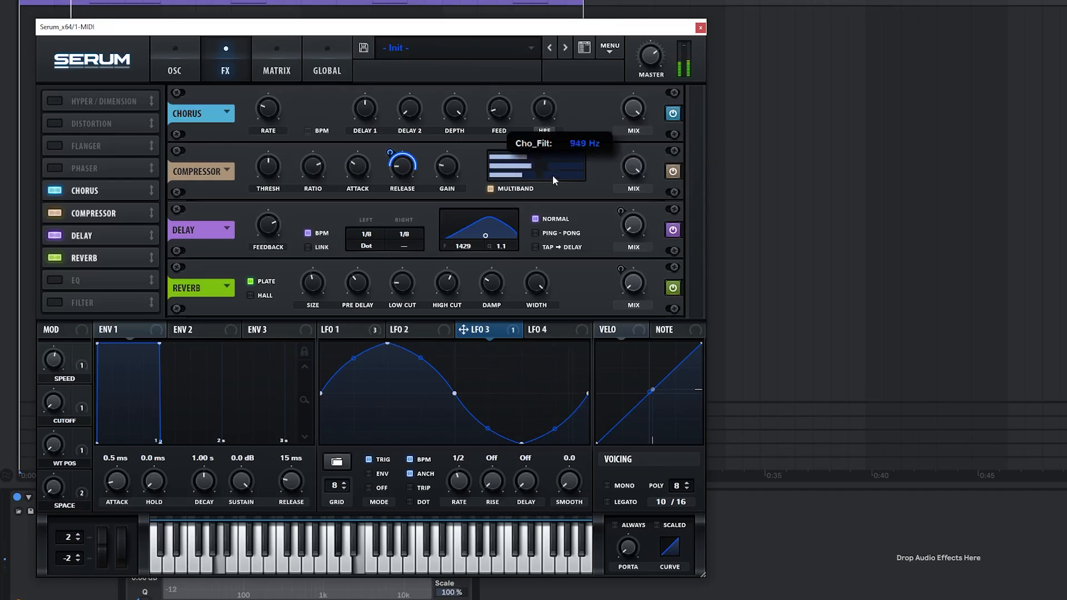
drag(543, 110, 541, 65)
drag(369, 106, 364, 165)
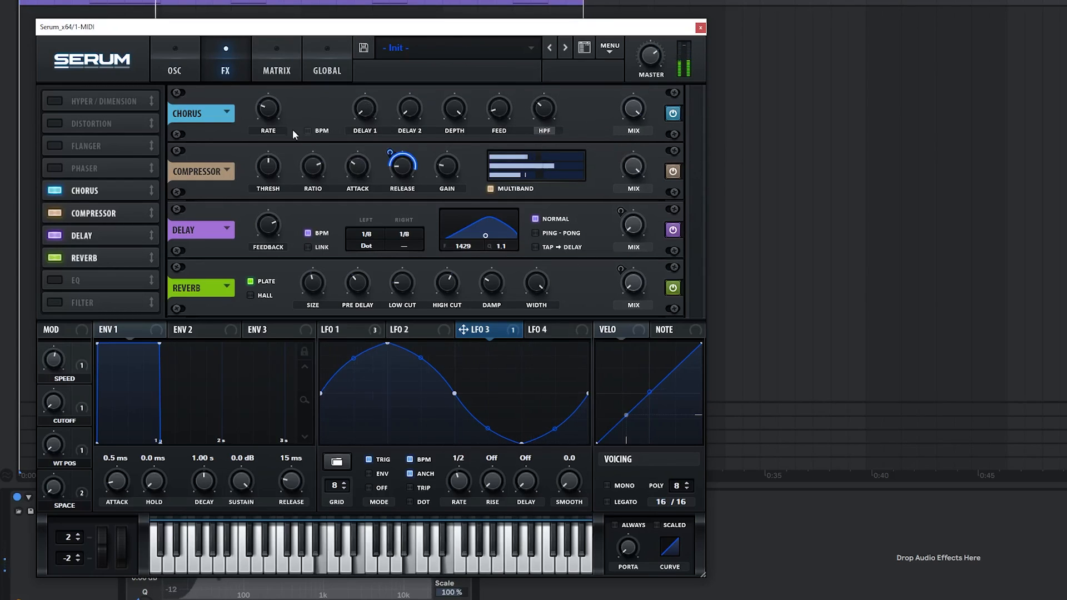
Adjust the chorus rate, depth, feedback and mix during playback.
drag(274, 111, 296, 175)
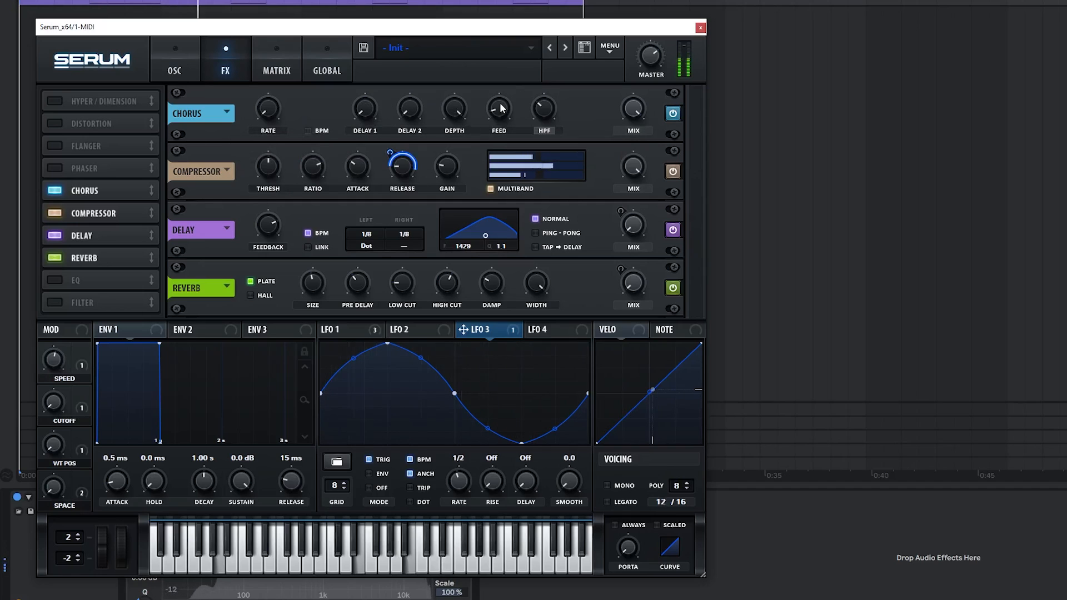
drag(455, 109, 459, 192)
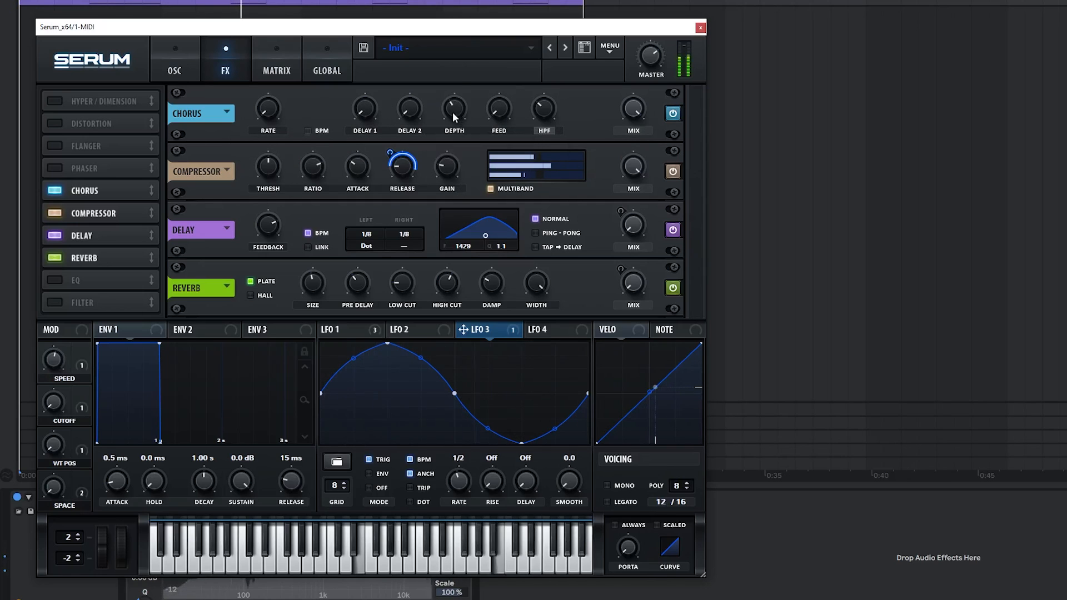
drag(496, 112, 496, 55)
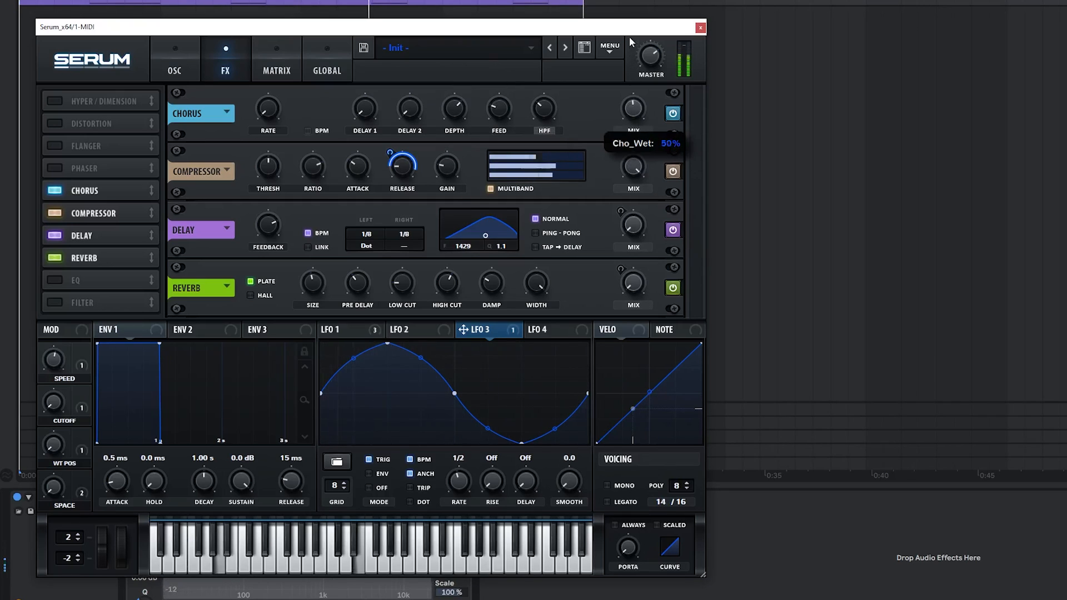
drag(630, 37, 629, 30)
Copy LFO 3 onto LFO 4 and run LFO 4 without tempo sync at 0.7 Hz.
click(555, 333)
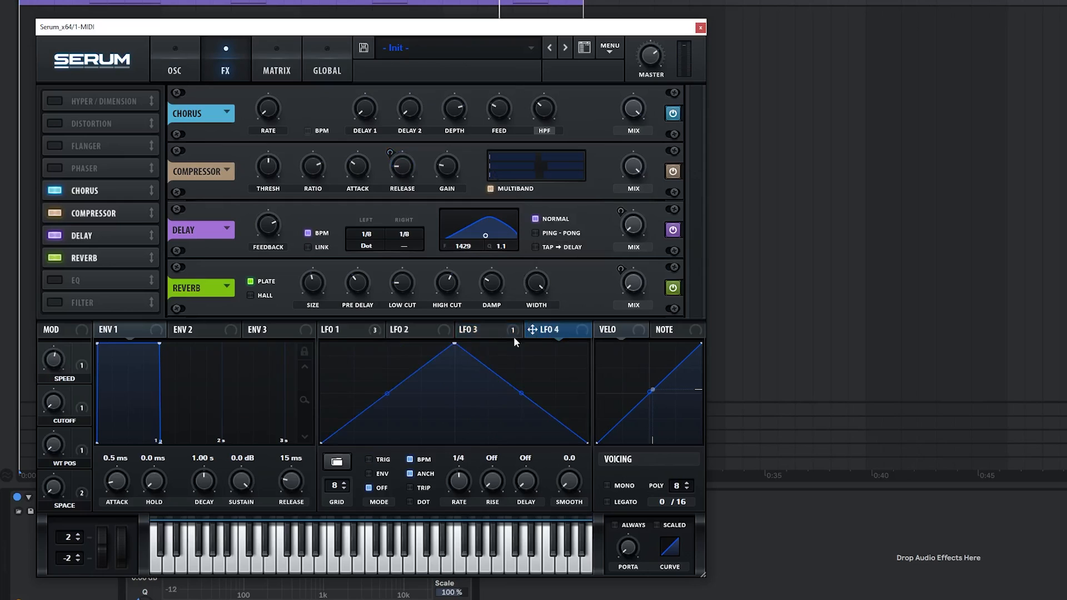
click(488, 334)
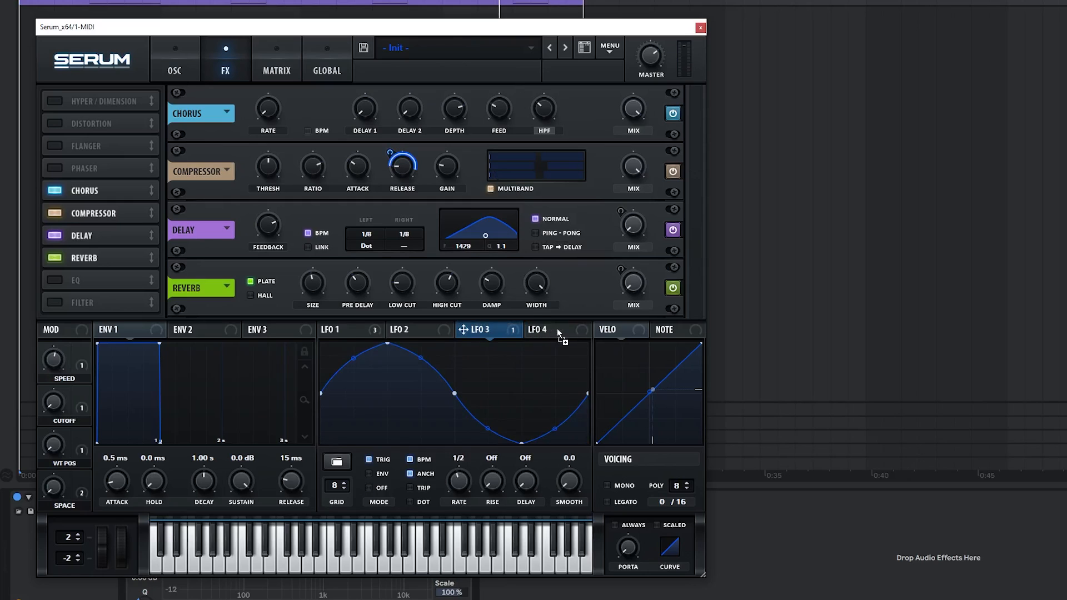
drag(558, 330, 562, 329)
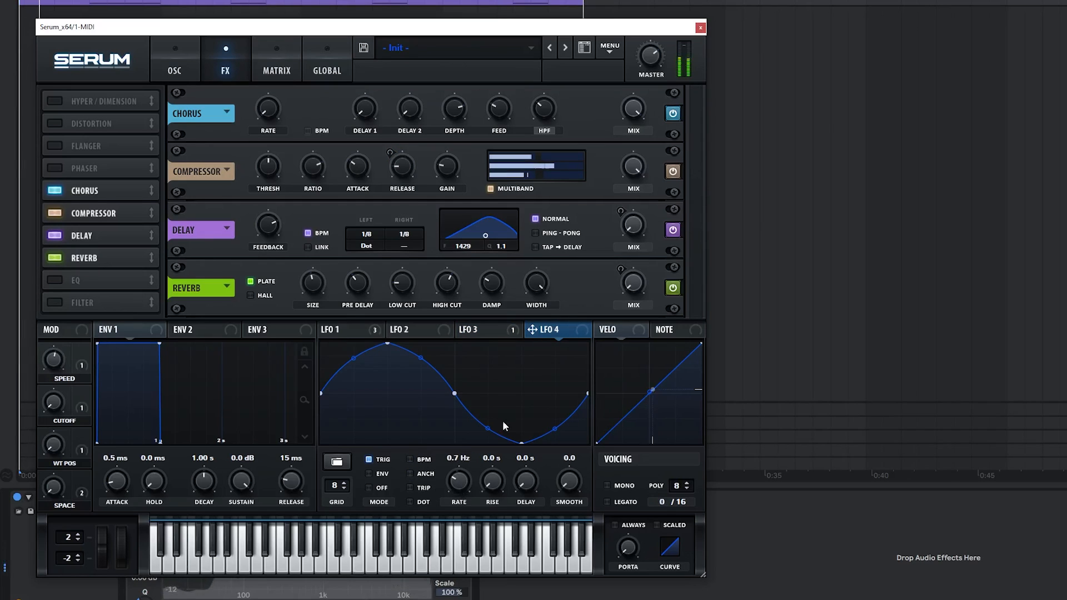
Assign LFO 4 to the chorus depth with a small amount, audition it and set the LFO mode to OFF.
drag(560, 331, 486, 241)
drag(460, 115, 443, 100)
key(space)
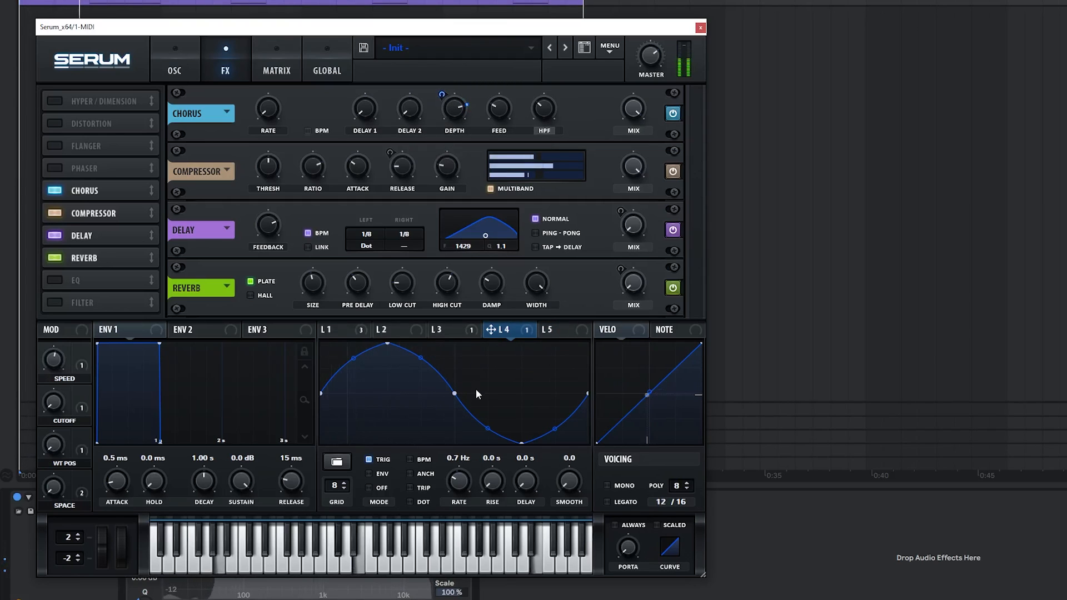
key(space)
click(380, 488)
click(377, 461)
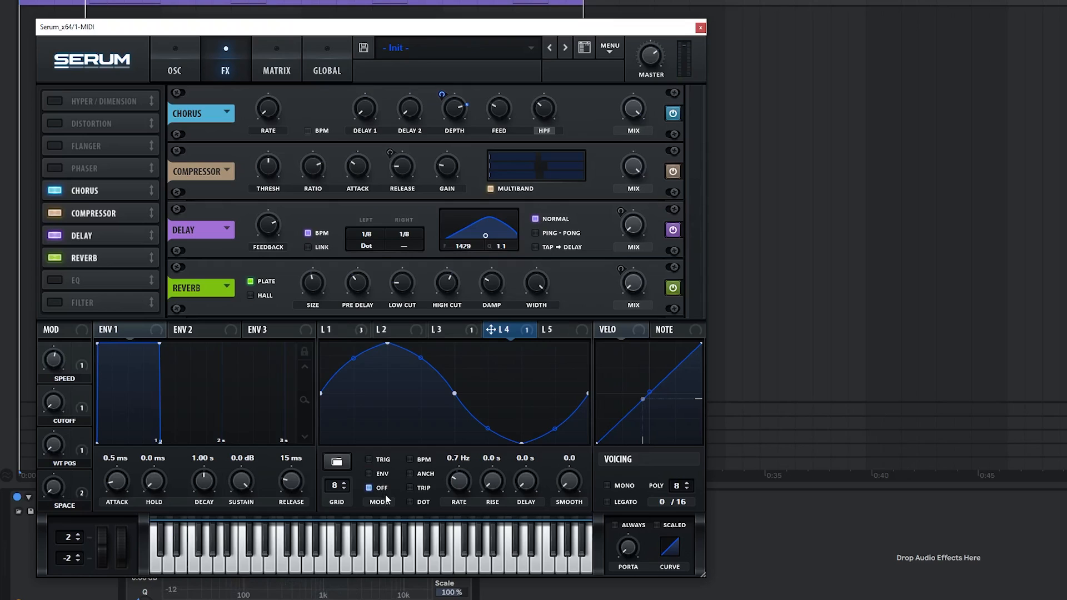
Audition the chorus during playback and fine-tune LFO 4's amount on the chorus depth.
key(space)
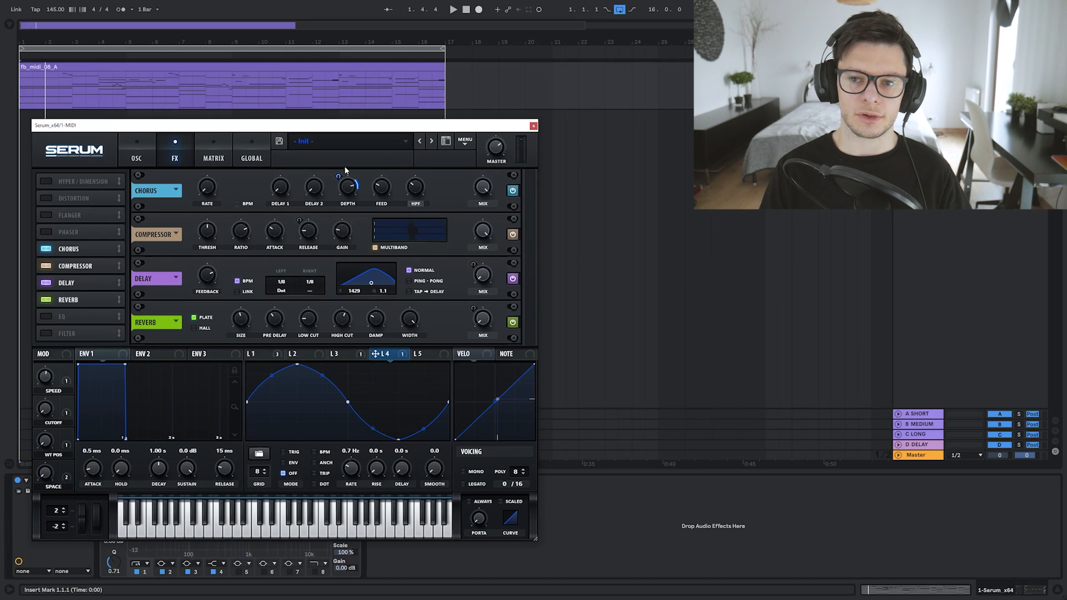
key(space)
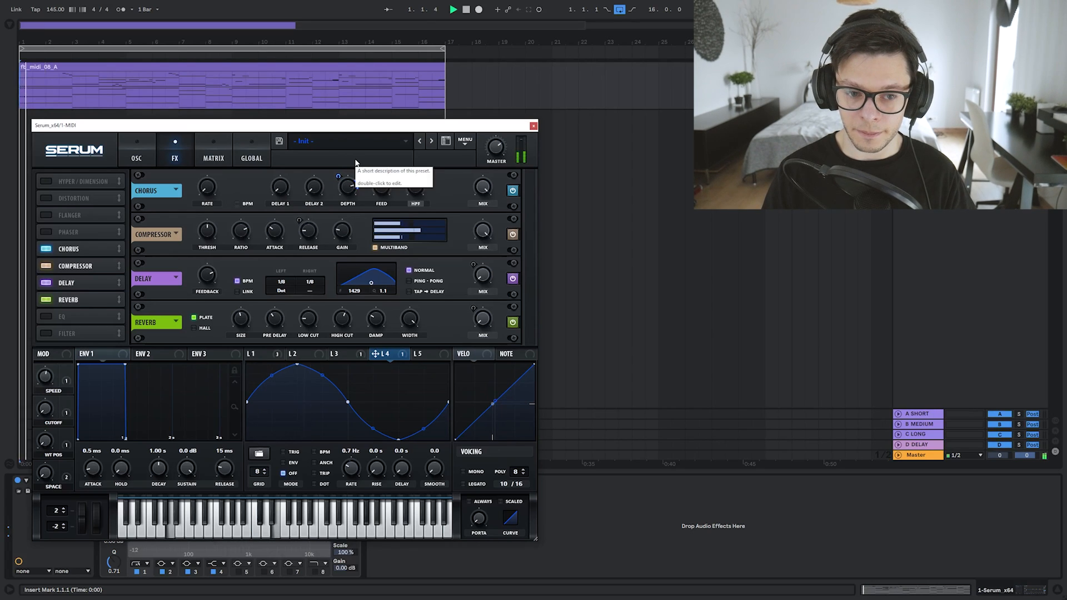
mouse_move(339, 177)
mouse_down()
mouse_move(337, 161)
mouse_move(332, 180)
mouse_up()
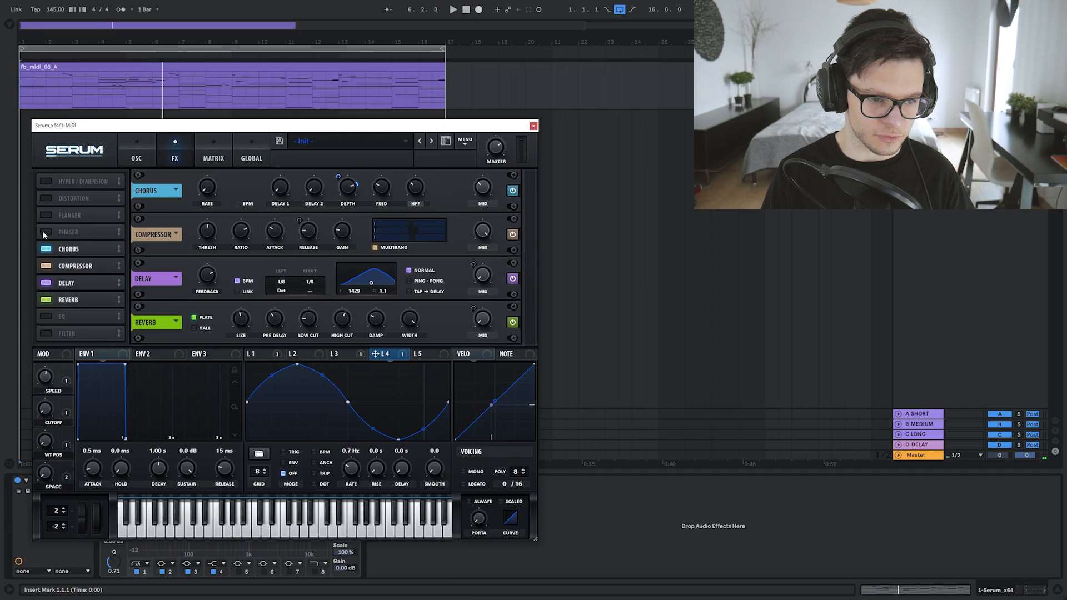
Enable the phaser, lower its depth, frequency and feedback, and adjust its phase during playback.
click(51, 169)
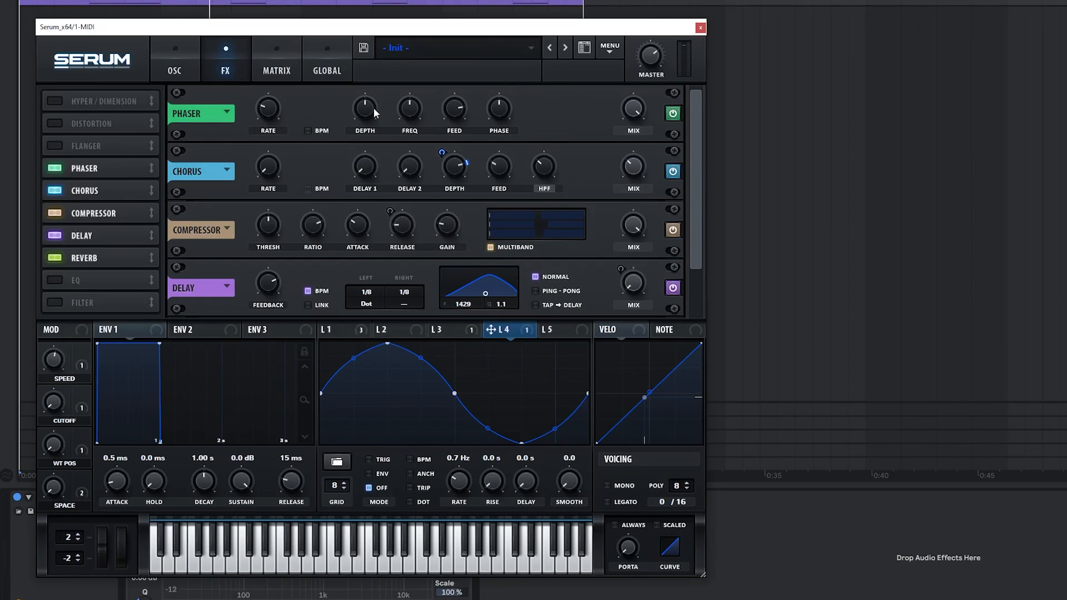
drag(365, 109, 362, 148)
drag(409, 109, 409, 142)
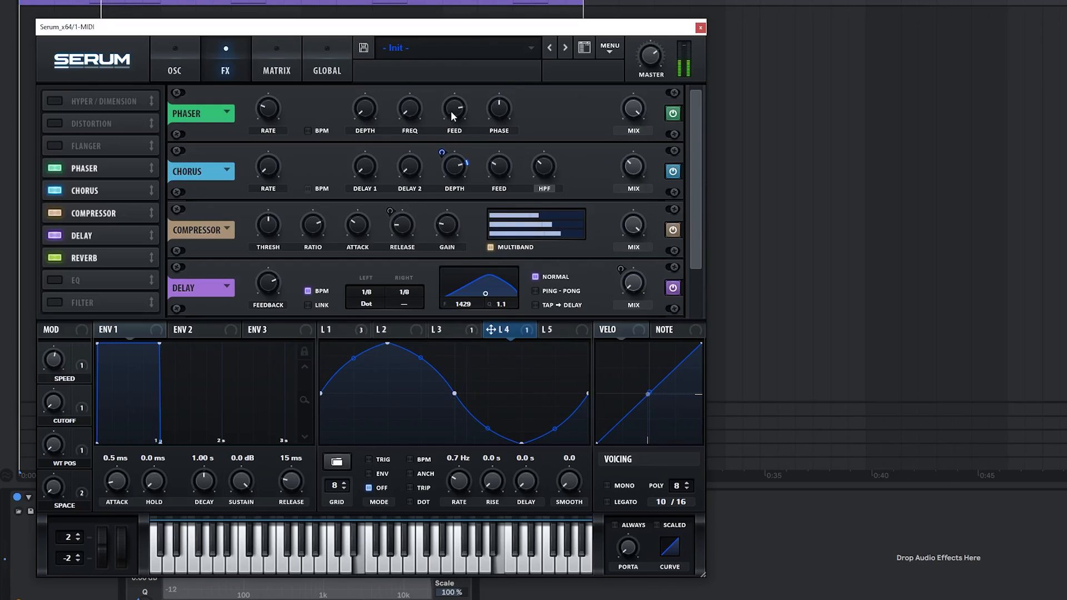
drag(451, 111, 448, 146)
drag(500, 109, 501, 74)
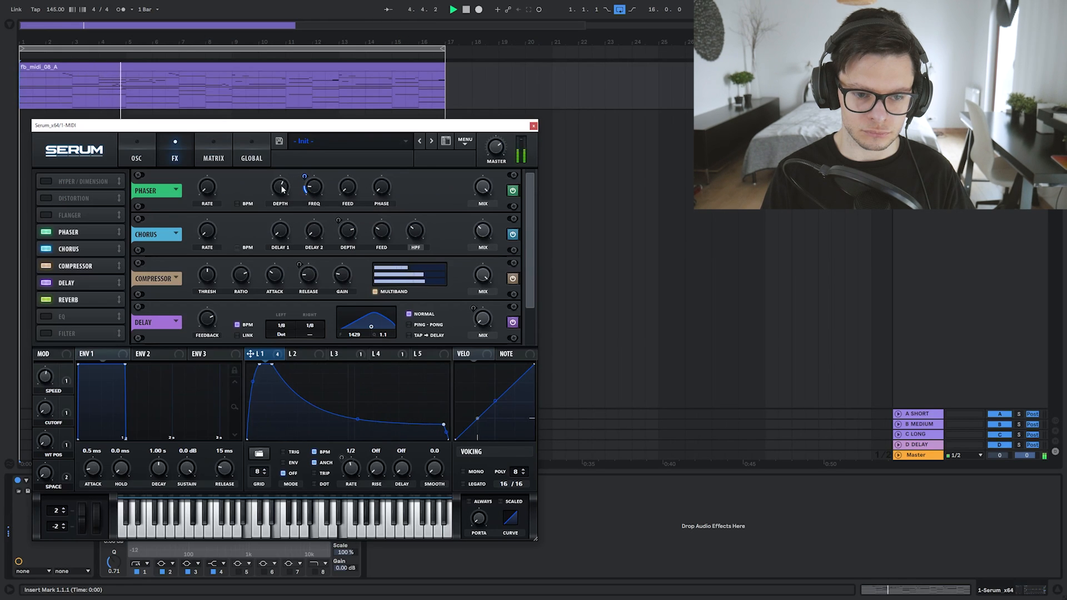
Fine-tune the phaser depth during playback with LFO 1 modulating the phaser frequency.
drag(283, 189, 272, 209)
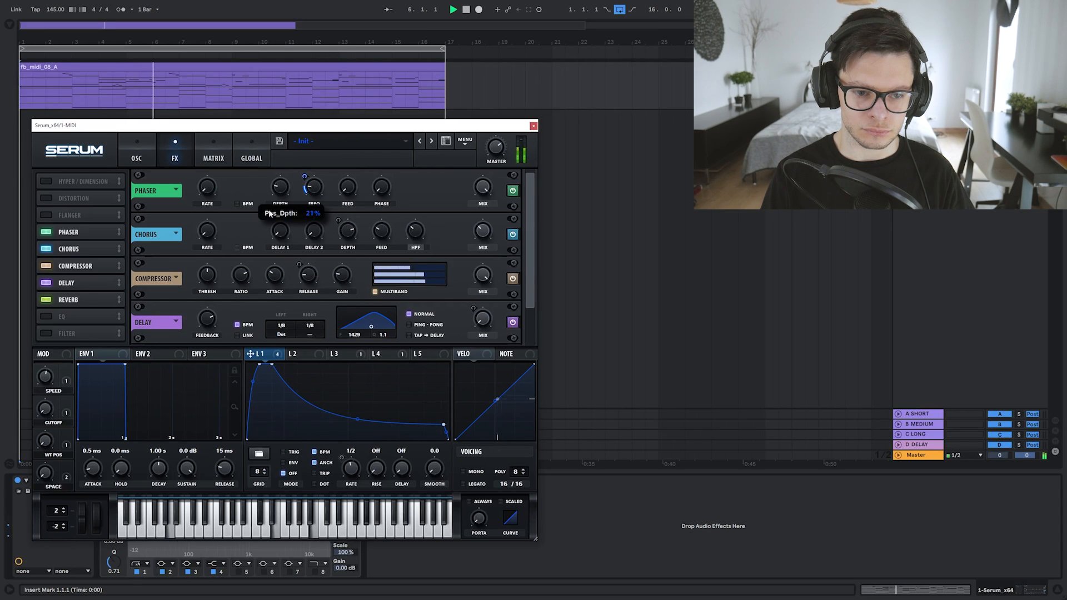
key(space)
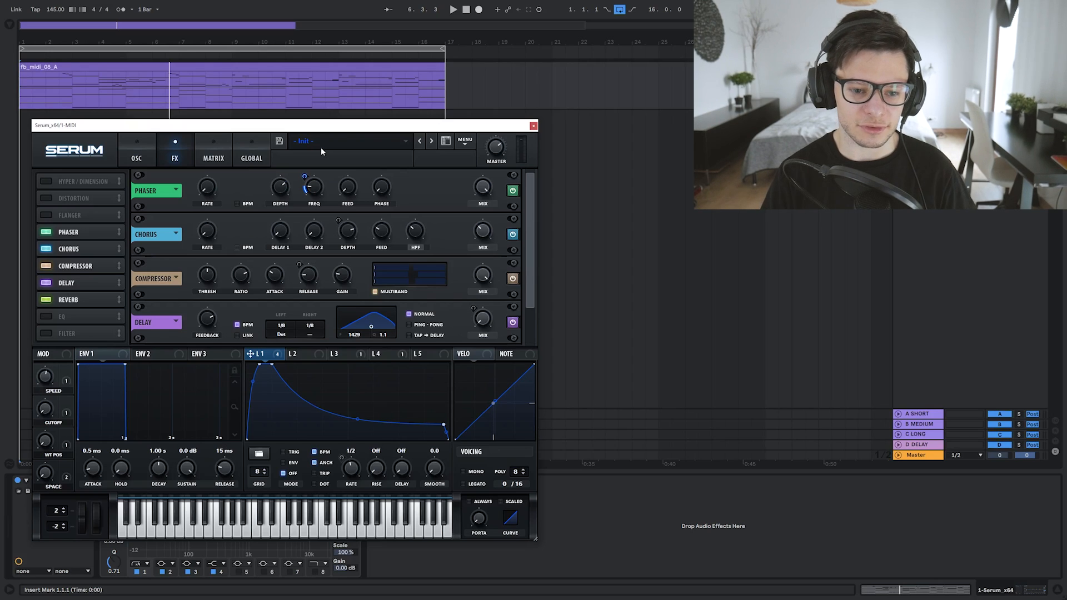
key(space)
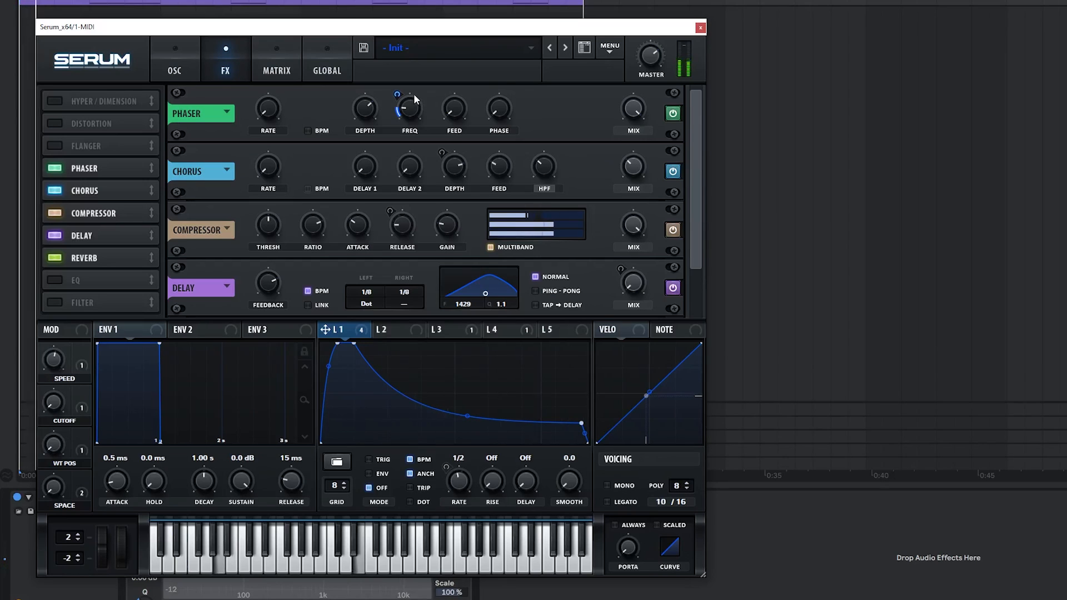
drag(366, 109, 413, 81)
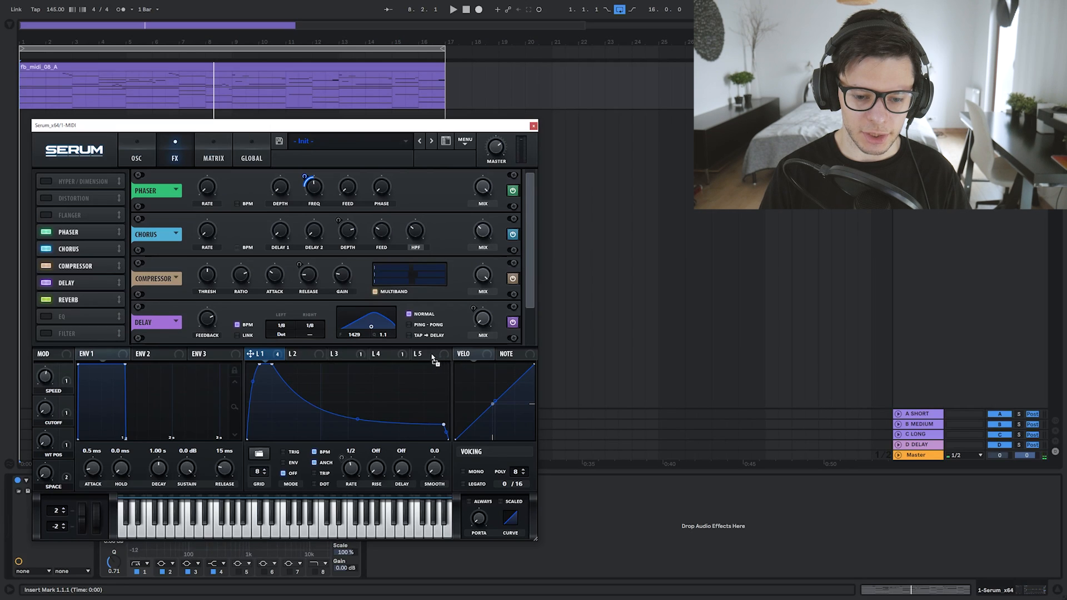
Try modulating the phaser frequency with LFO 5, remove all its modulators, and try LFO 4 instead.
drag(418, 354, 314, 188)
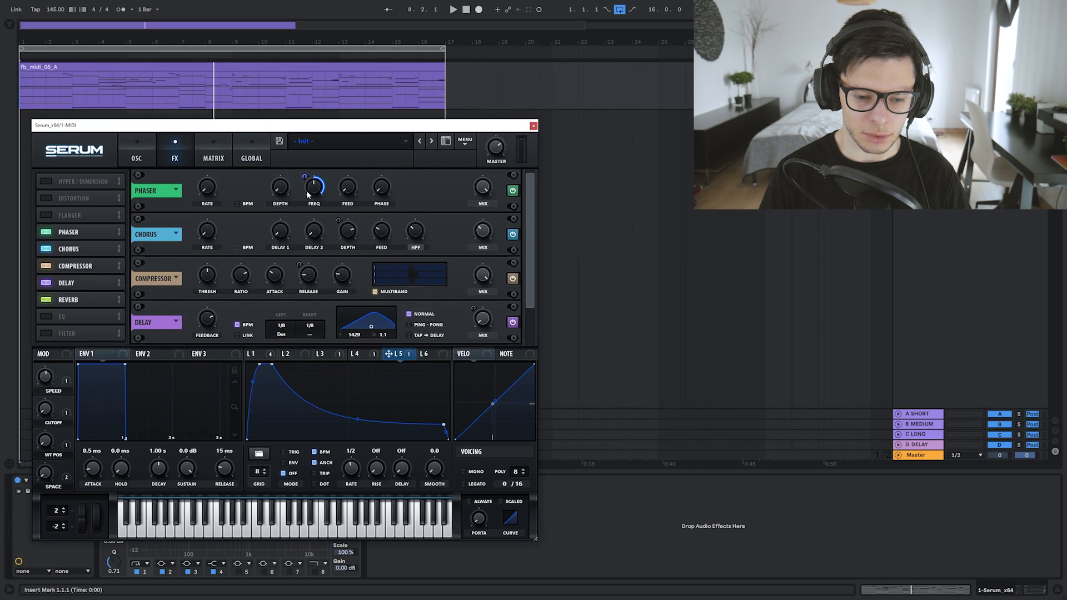
right_click(317, 187)
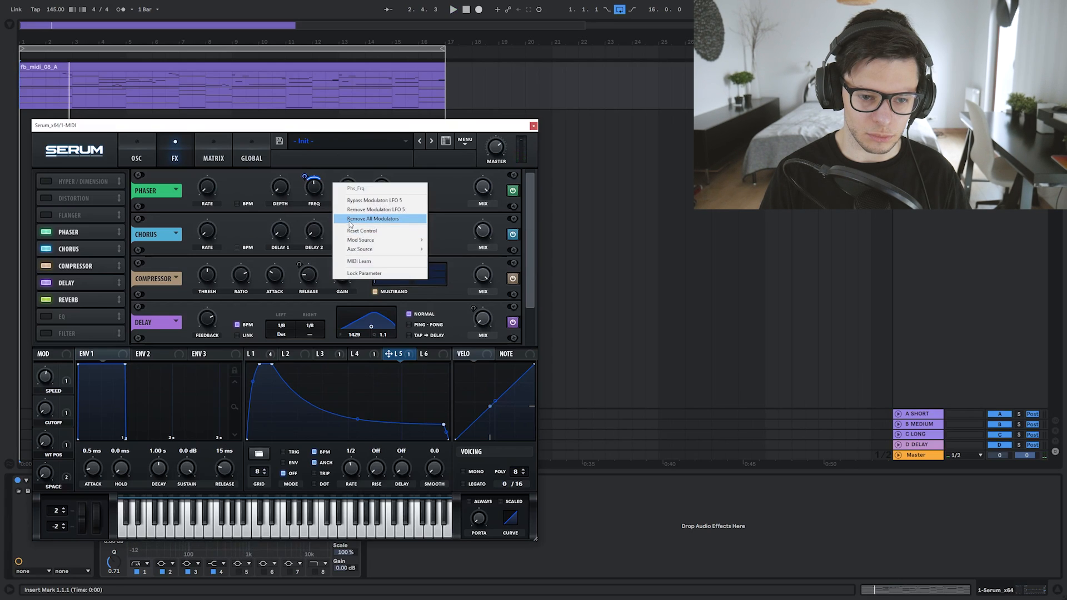
click(351, 218)
click(378, 355)
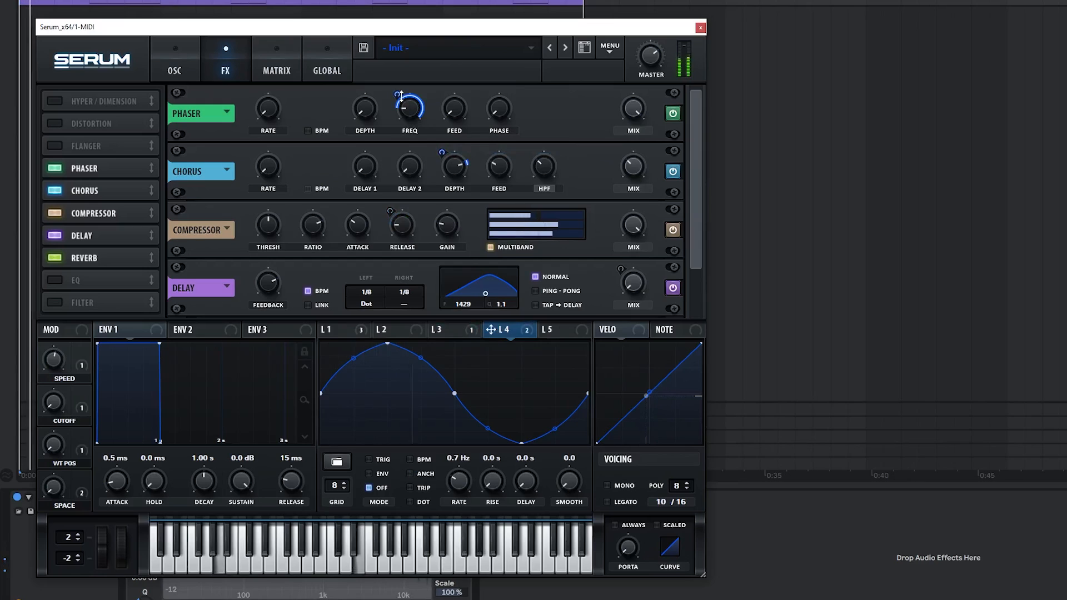
drag(400, 96, 398, 100)
click(481, 155)
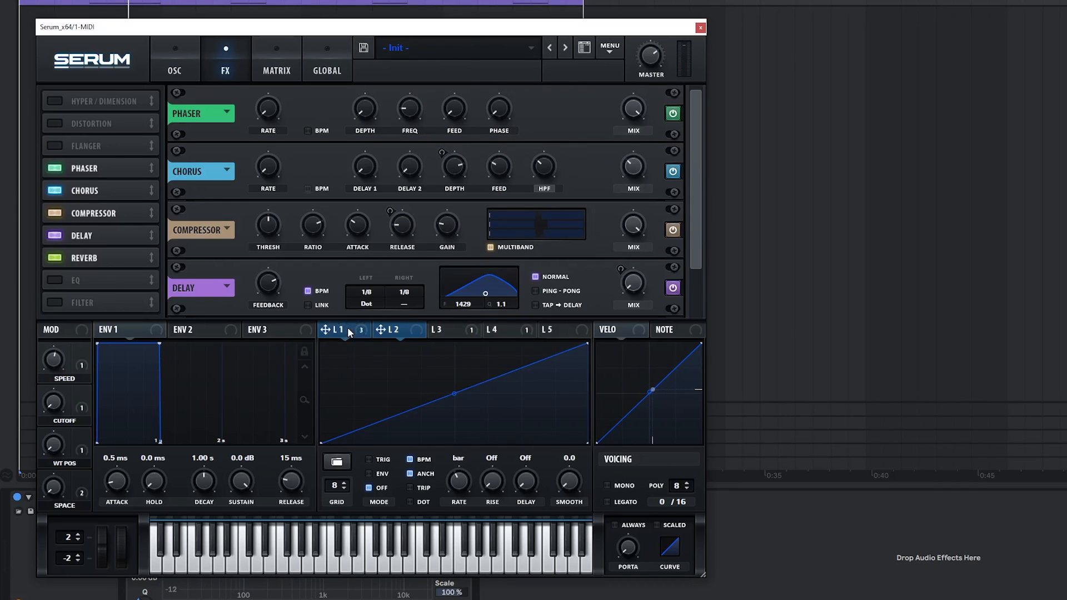
Copy LFO 1 onto LFO 2 and assign LFO 2 to the phaser frequency with a small amount.
click(402, 328)
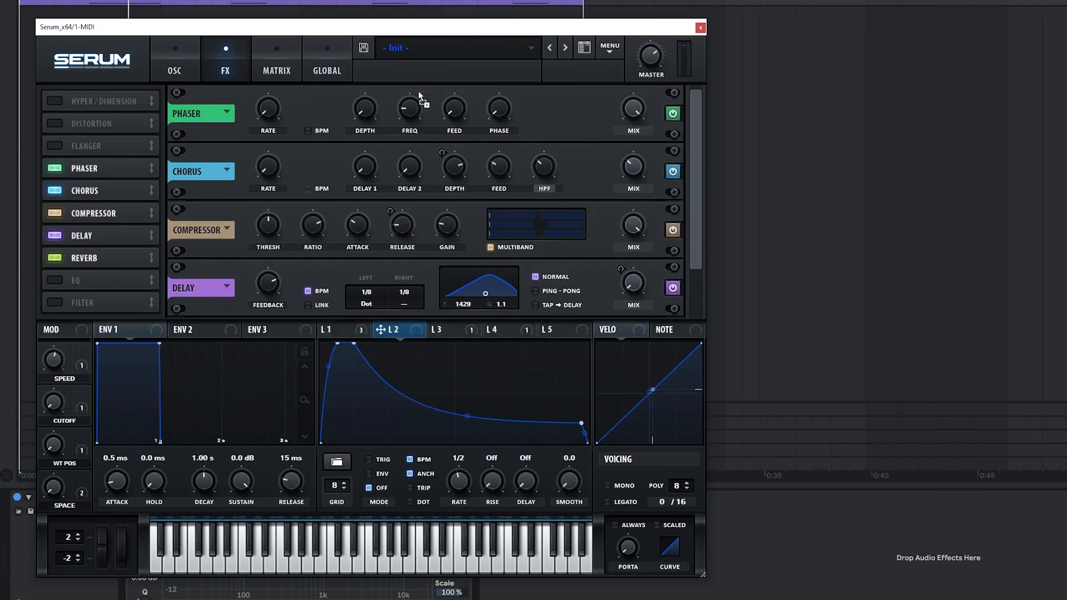
drag(412, 109, 411, 109)
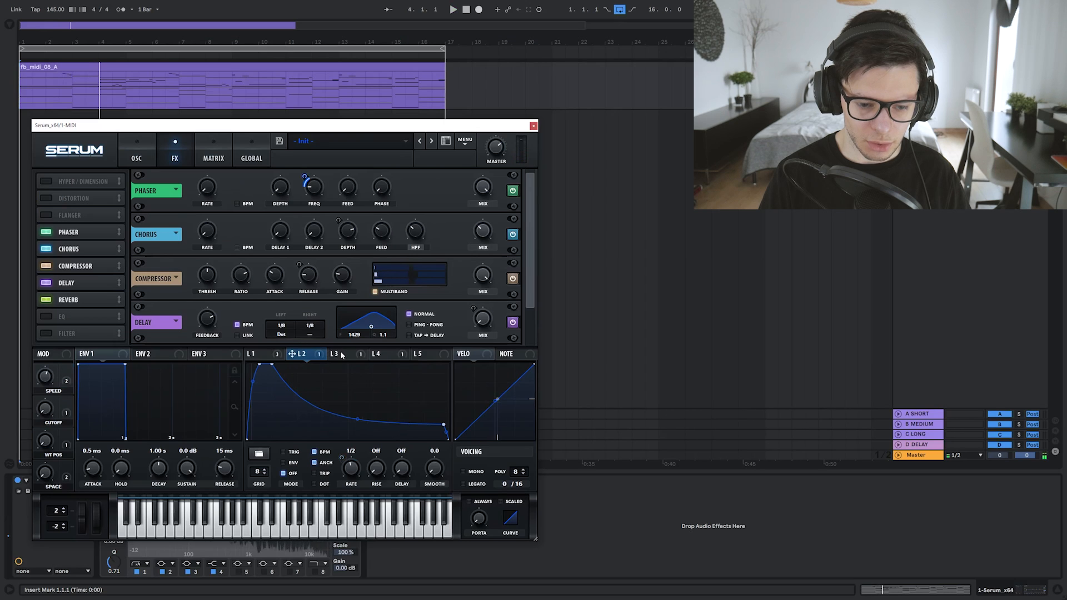
Shape LFO 5 as a rising ramp and route it to LFO2 Rate in the modulation matrix with a positive amount.
click(436, 354)
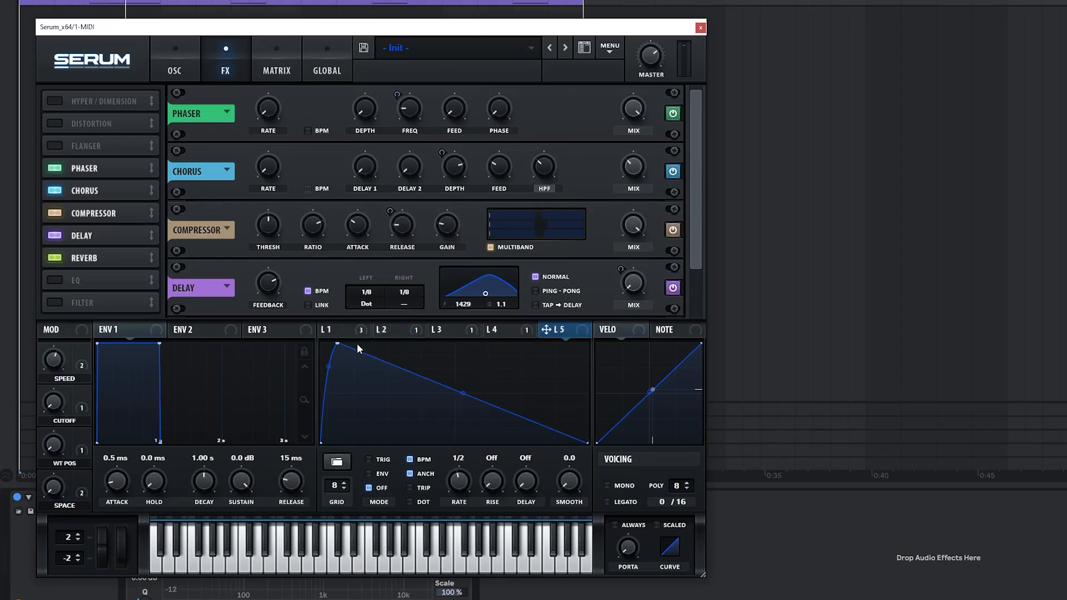
drag(338, 344, 587, 344)
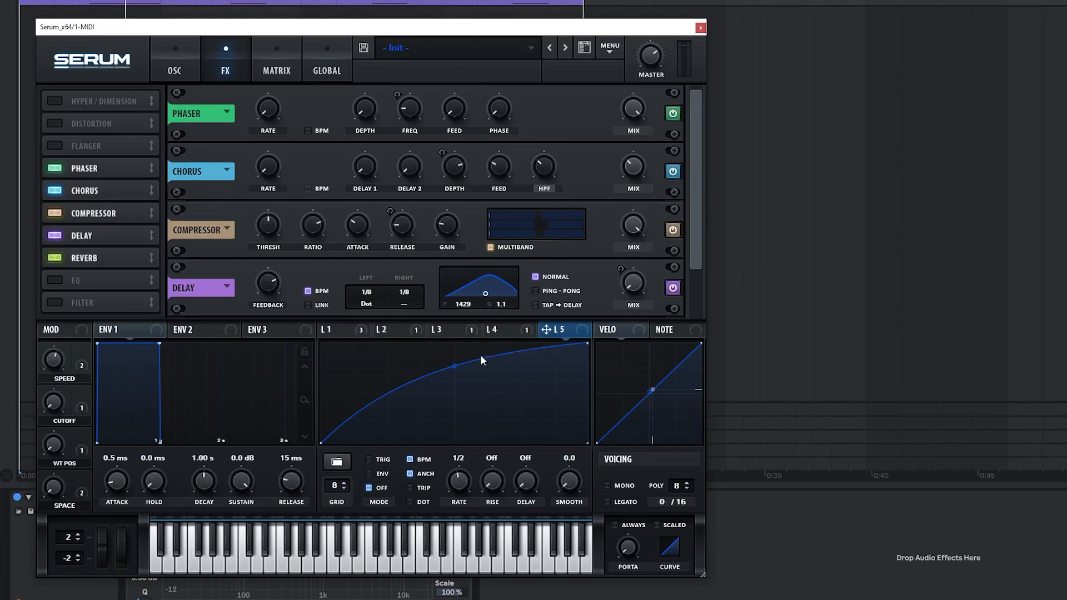
click(272, 65)
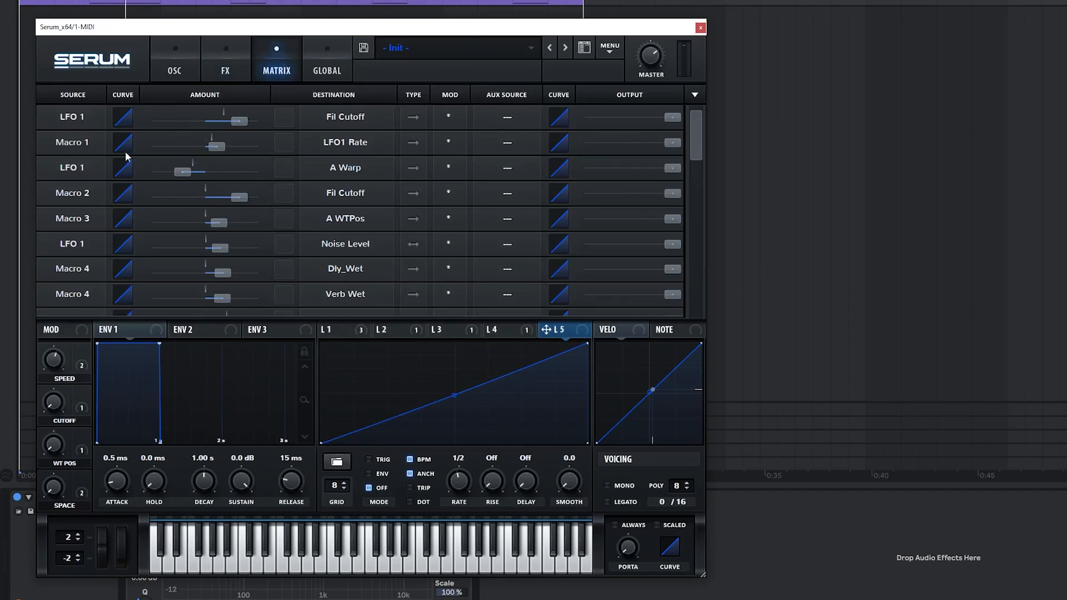
scroll(70, 263, down, 4)
click(72, 245)
click(82, 334)
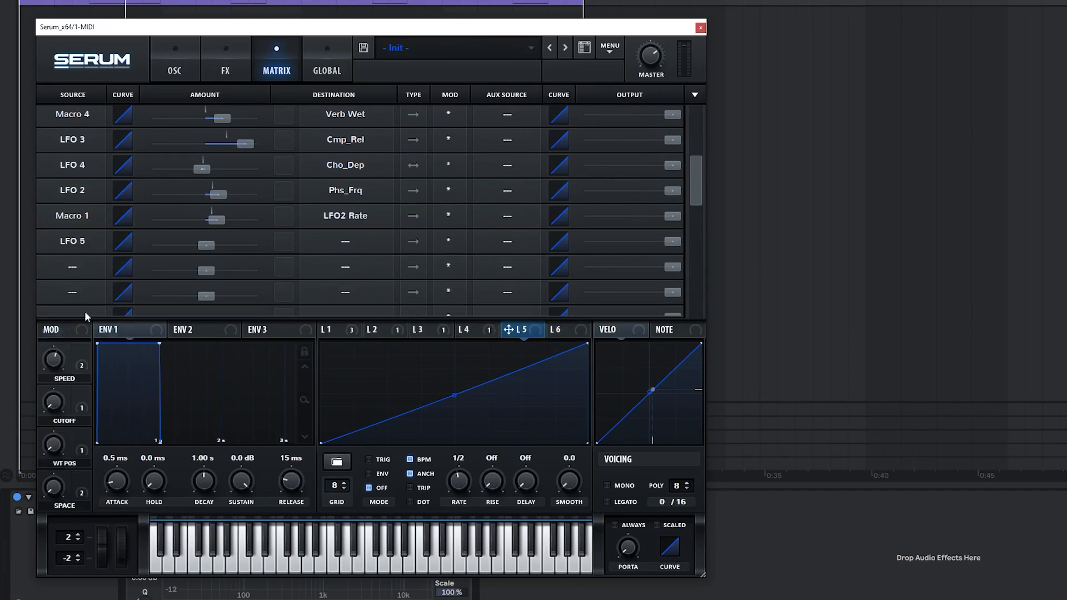
click(354, 241)
mouse_move(338, 258)
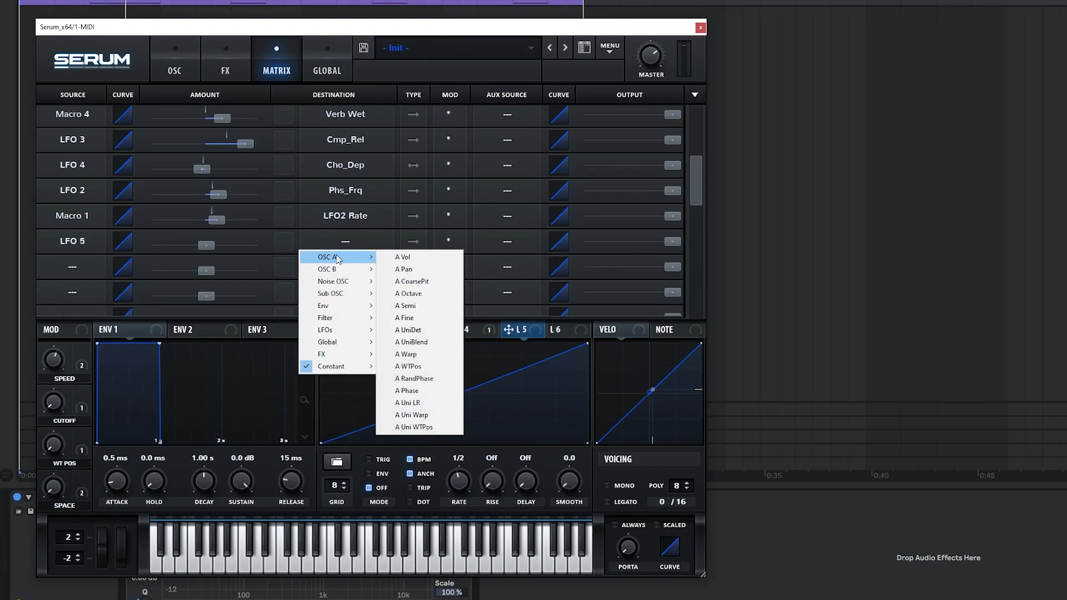
mouse_move(344, 332)
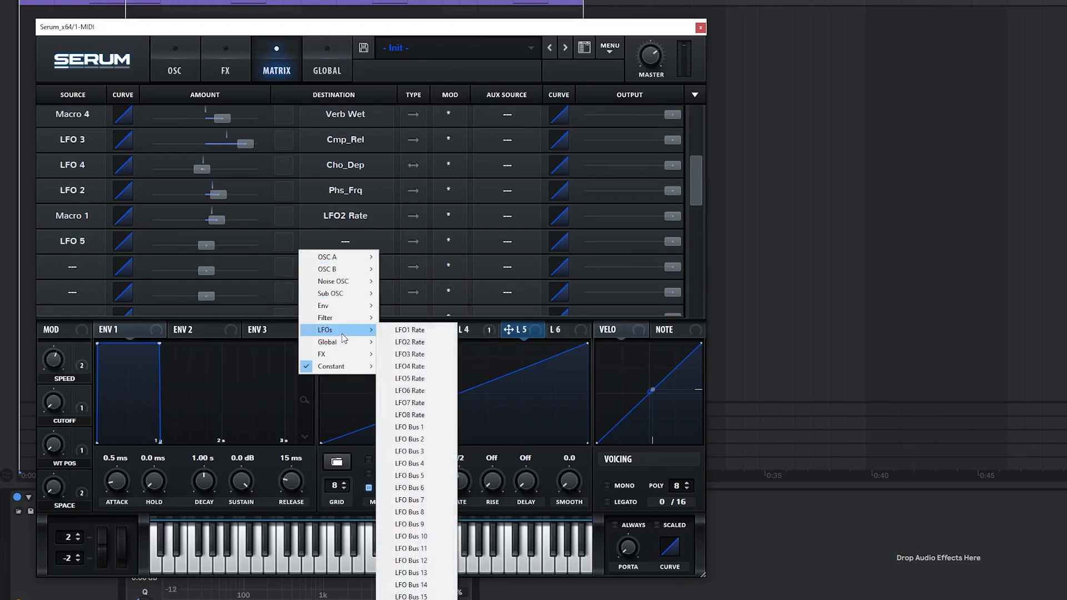
click(426, 348)
click(392, 332)
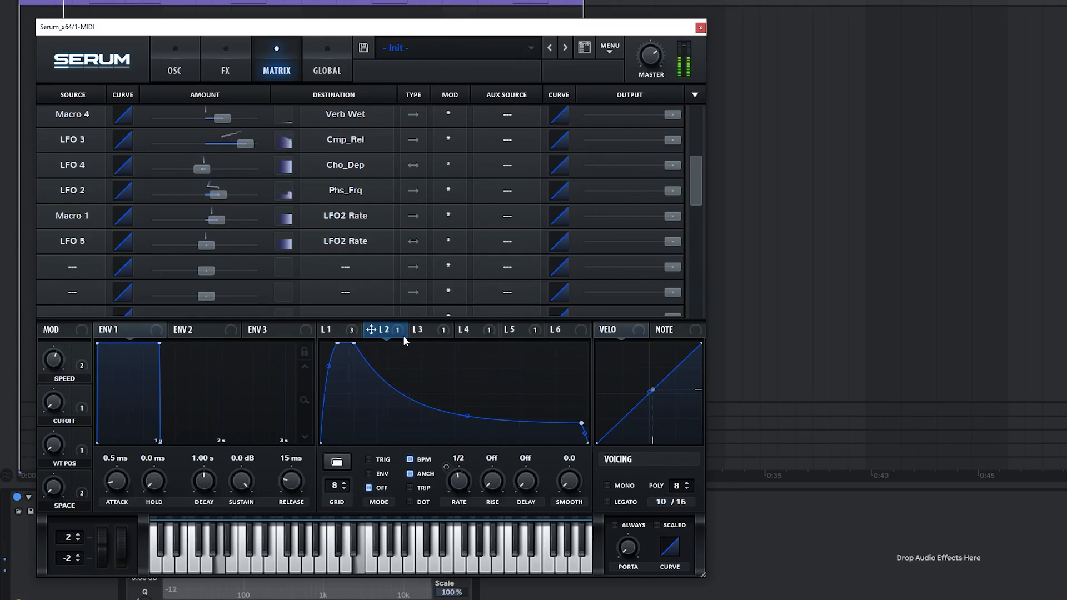
drag(206, 246, 221, 251)
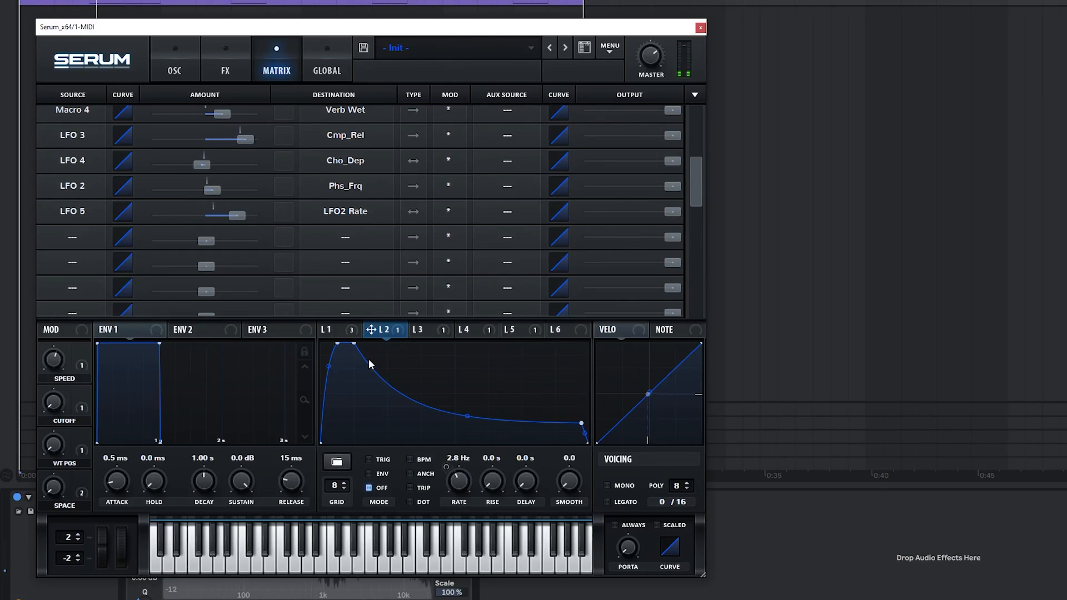
Copy the sine-shaped LFO 3 onto LFO 2 and run LFO 2 without tempo sync at about 3 Hz.
drag(354, 344, 398, 348)
click(427, 335)
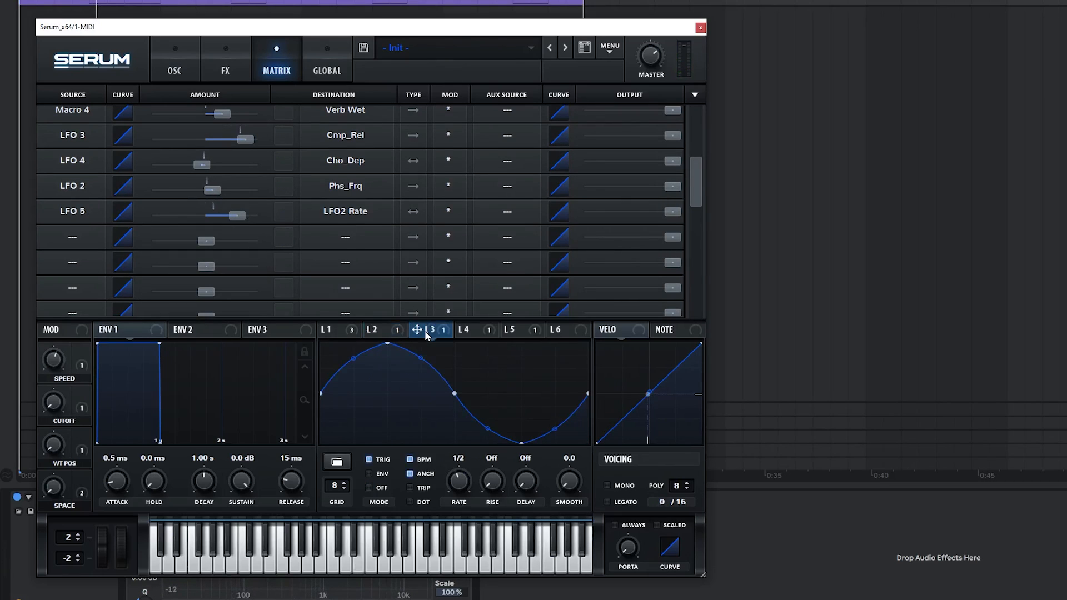
click(396, 332)
drag(460, 482, 461, 487)
key(space)
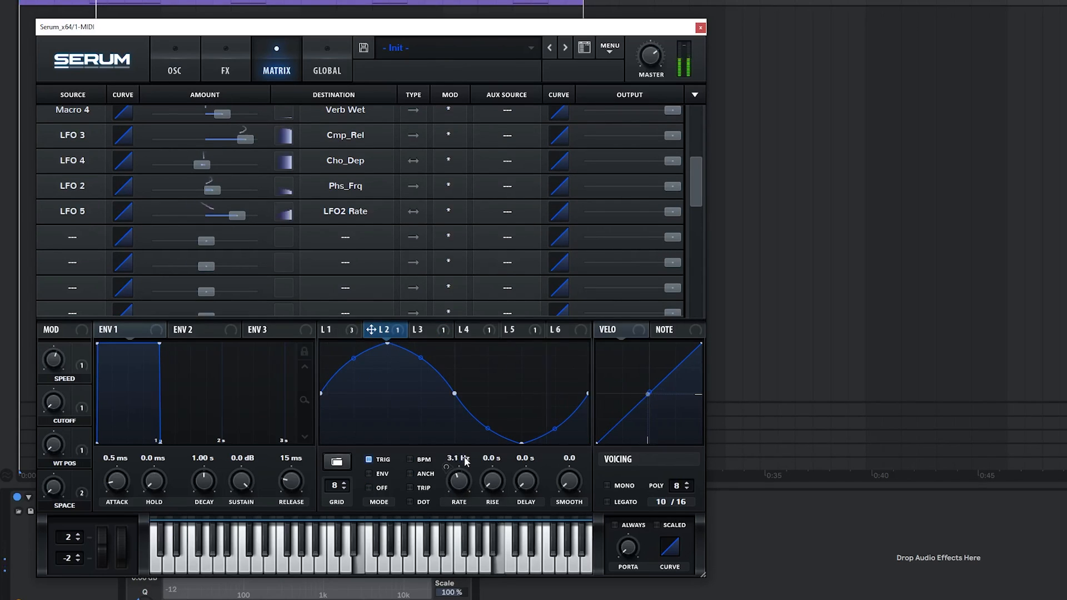
Set LFO 5's rate to one bar during playback.
click(564, 330)
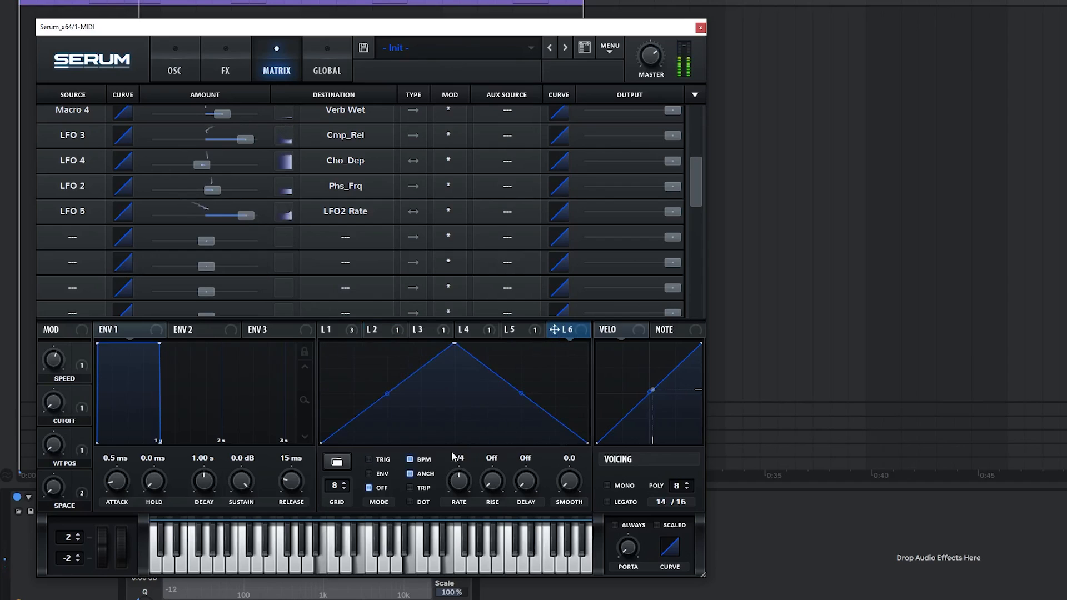
click(527, 331)
key(space)
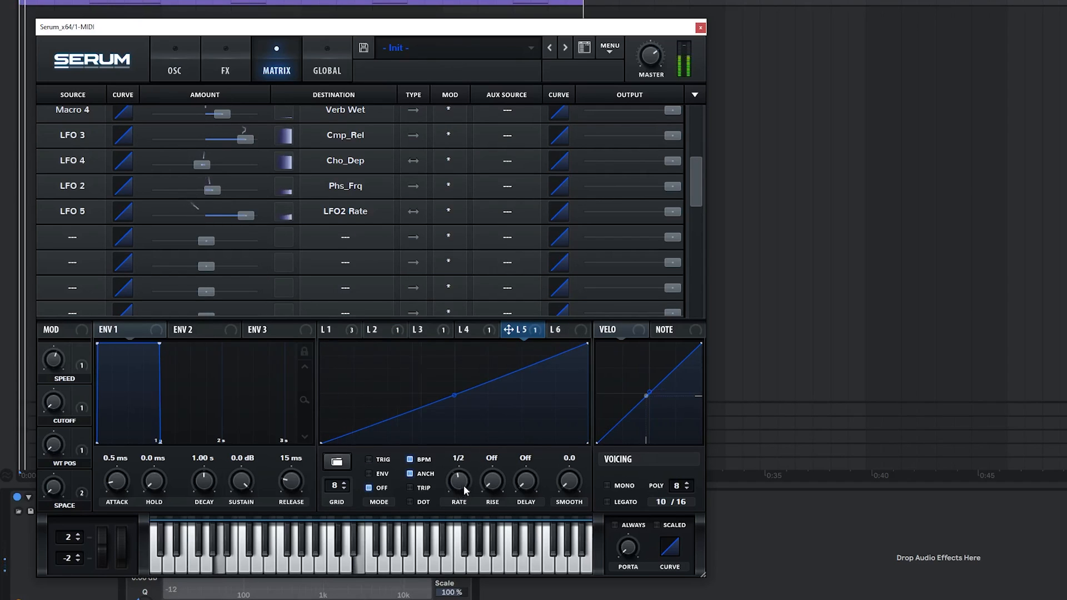
drag(459, 491, 466, 499)
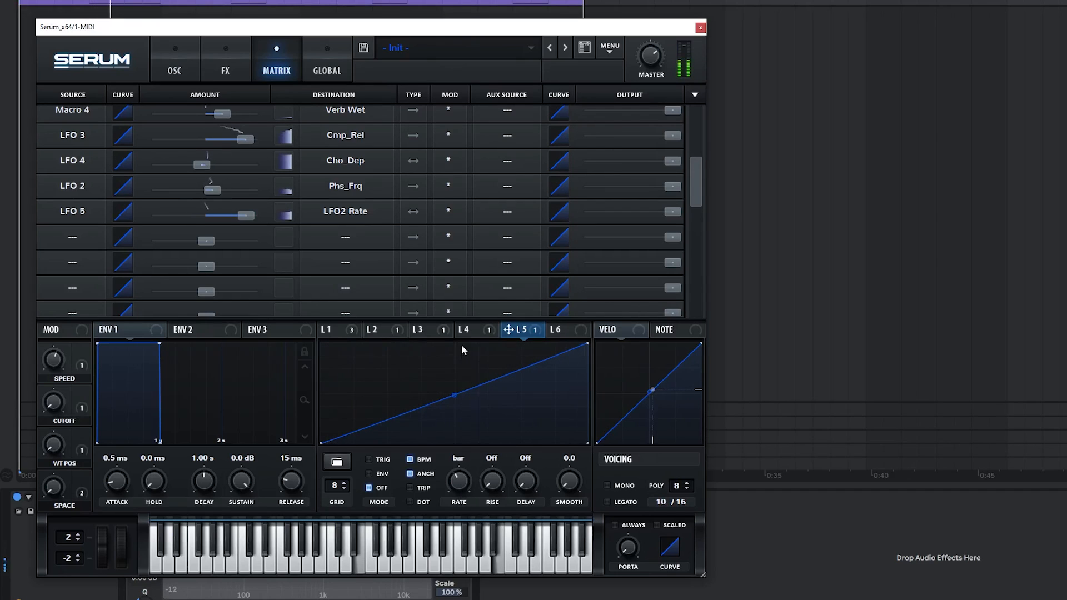
Reduce LFO 5's amount on LFO2 Rate and return to the effects rack.
click(382, 330)
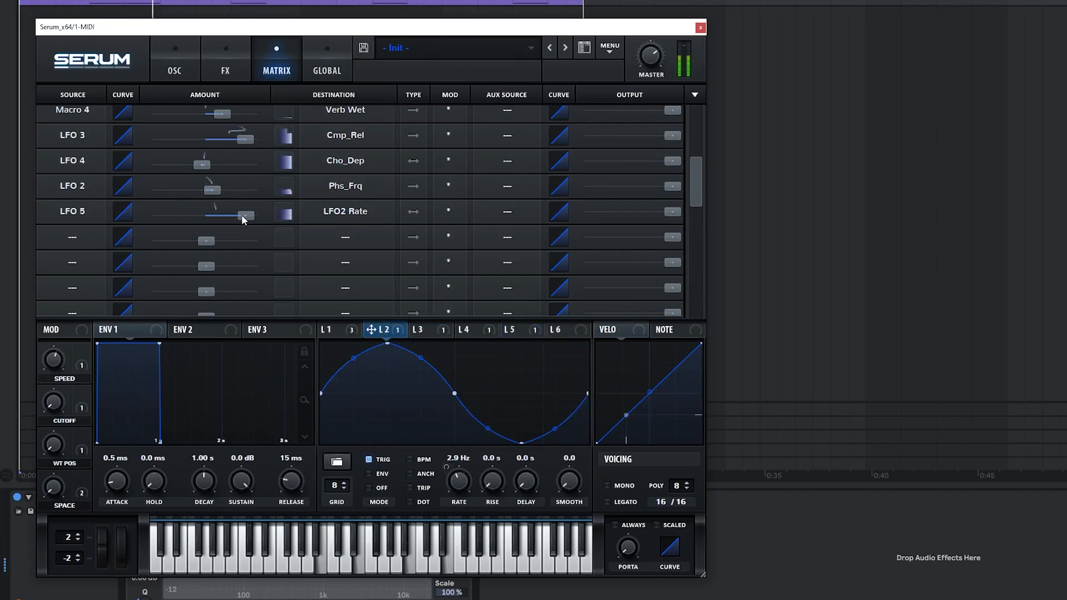
drag(241, 216, 232, 217)
click(220, 51)
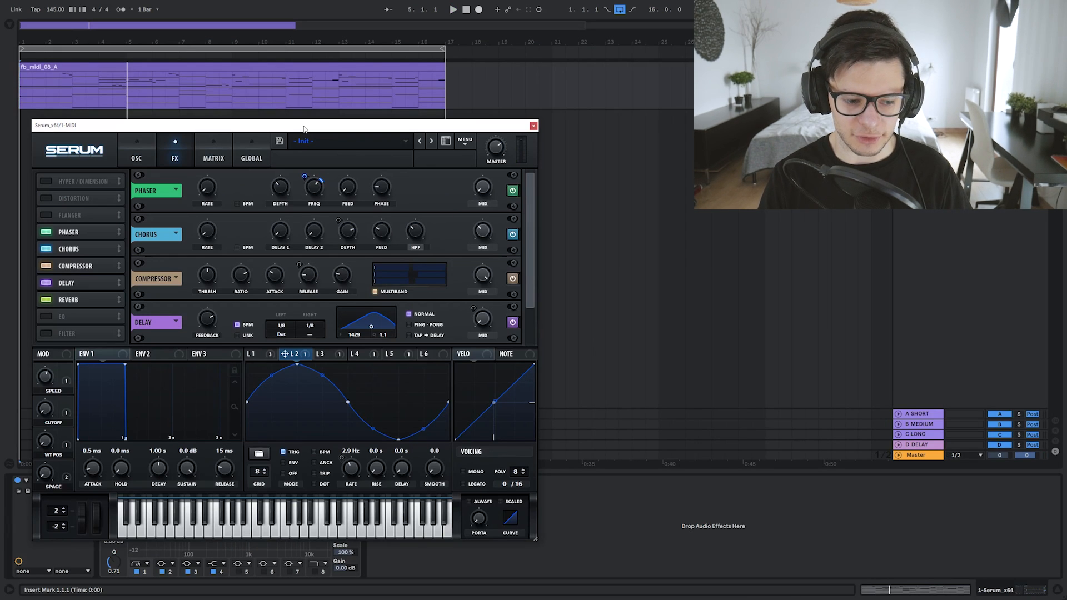
Remove all destinations from the WT POS macro, assign it to the phaser mix instead and rename it SPICE UP.
right_click(54, 442)
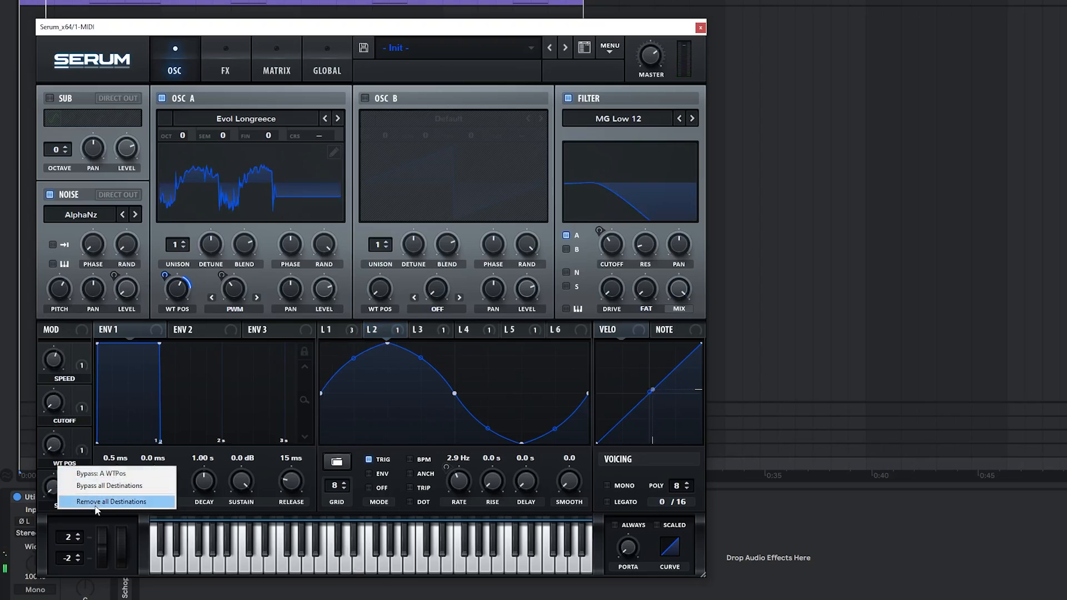
click(117, 503)
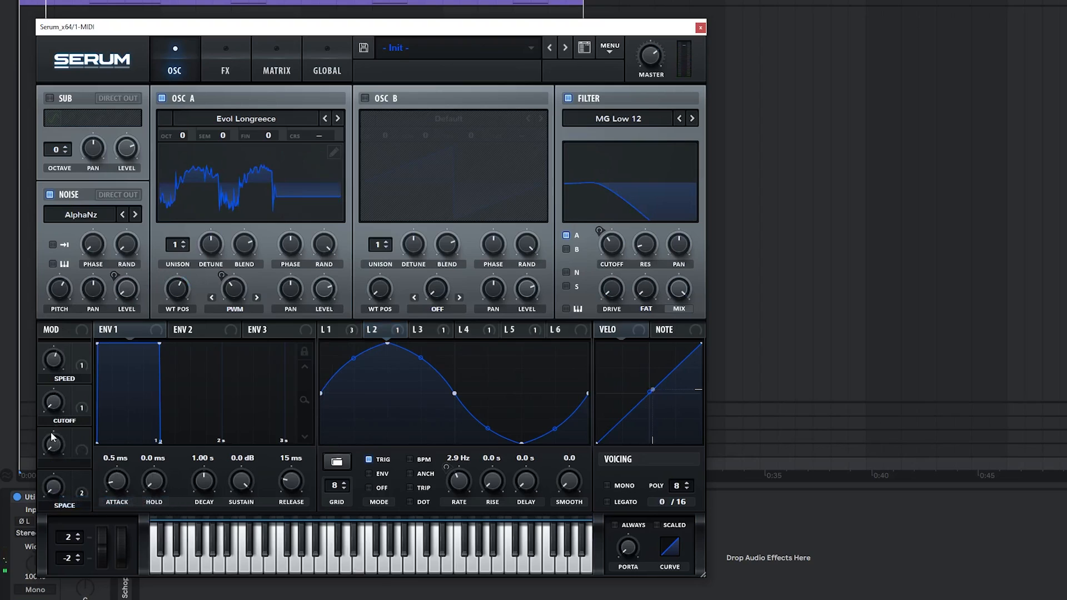
click(228, 70)
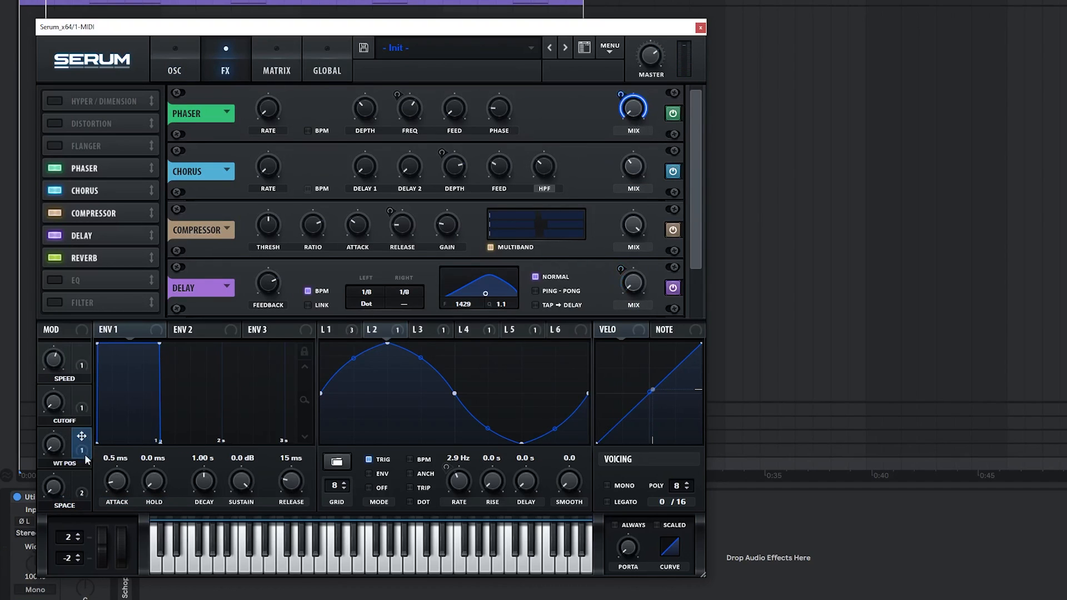
click(88, 287)
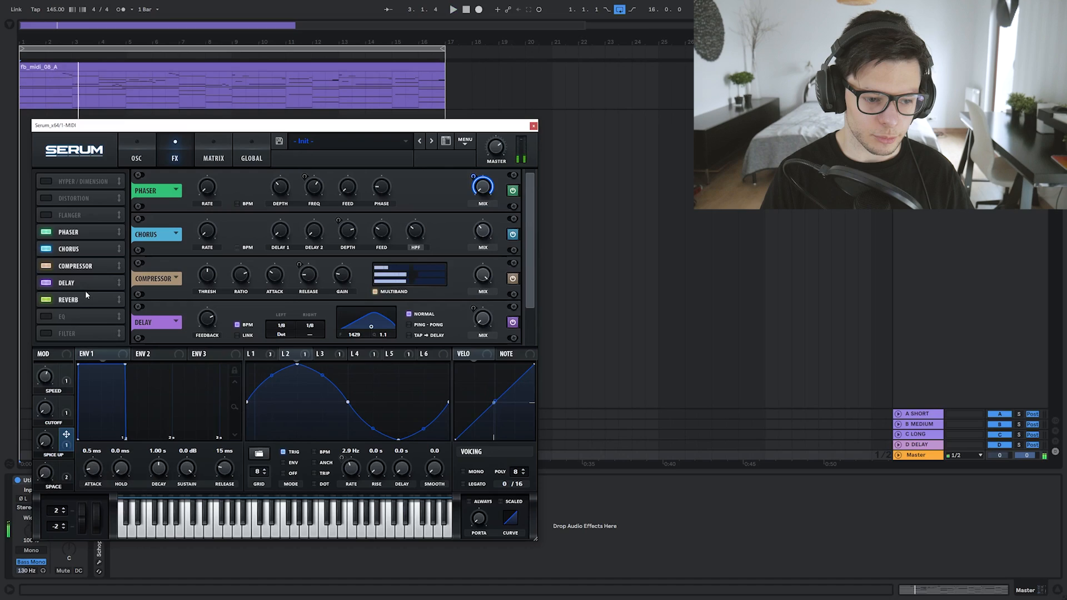
Enable the EQ effect with a low-band cut of about -2.9 dB at 275 Hz and compare it with the bypassed sound.
scroll(349, 285, down, 2)
drag(342, 291, 341, 295)
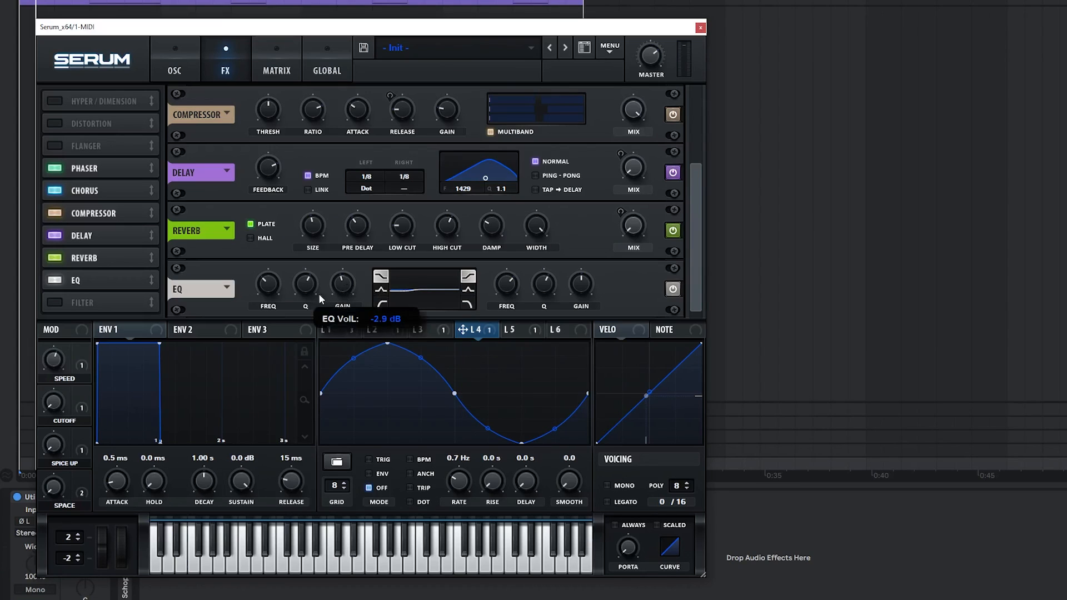
click(229, 290)
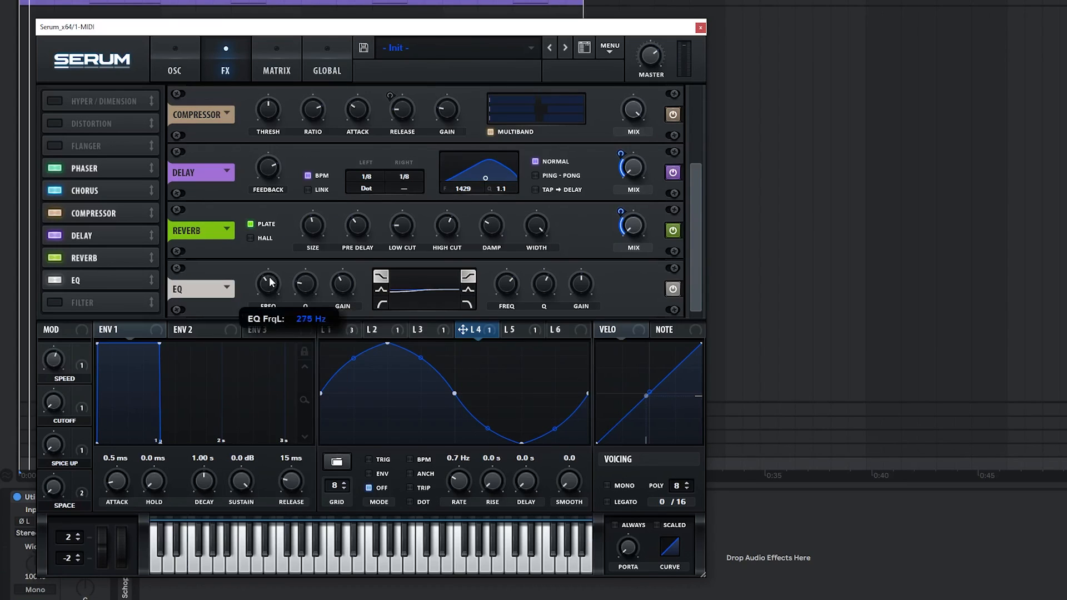
click(51, 280)
click(55, 281)
click(55, 282)
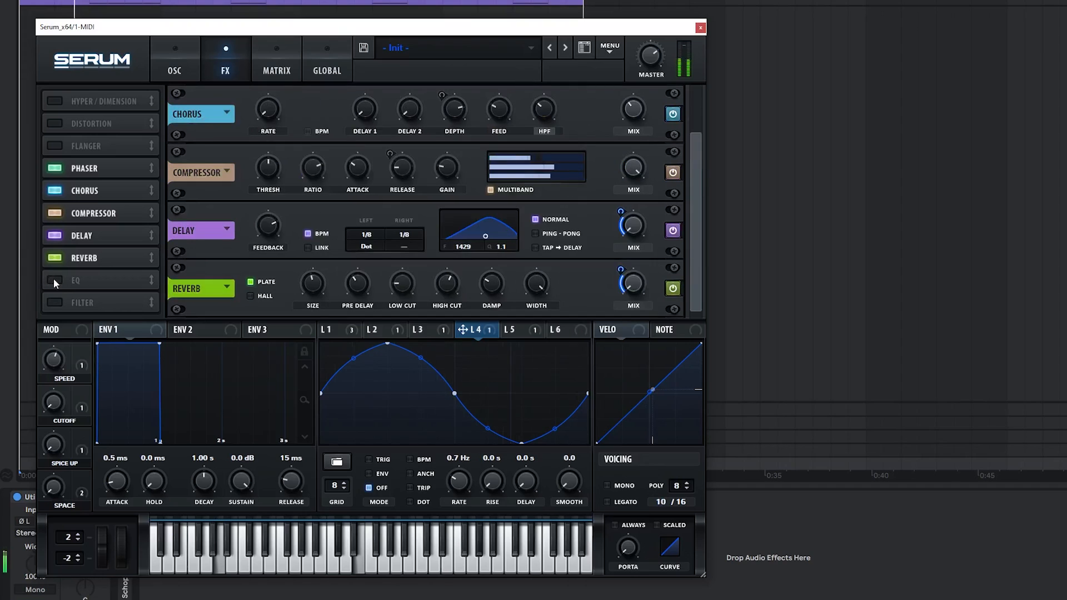
click(54, 280)
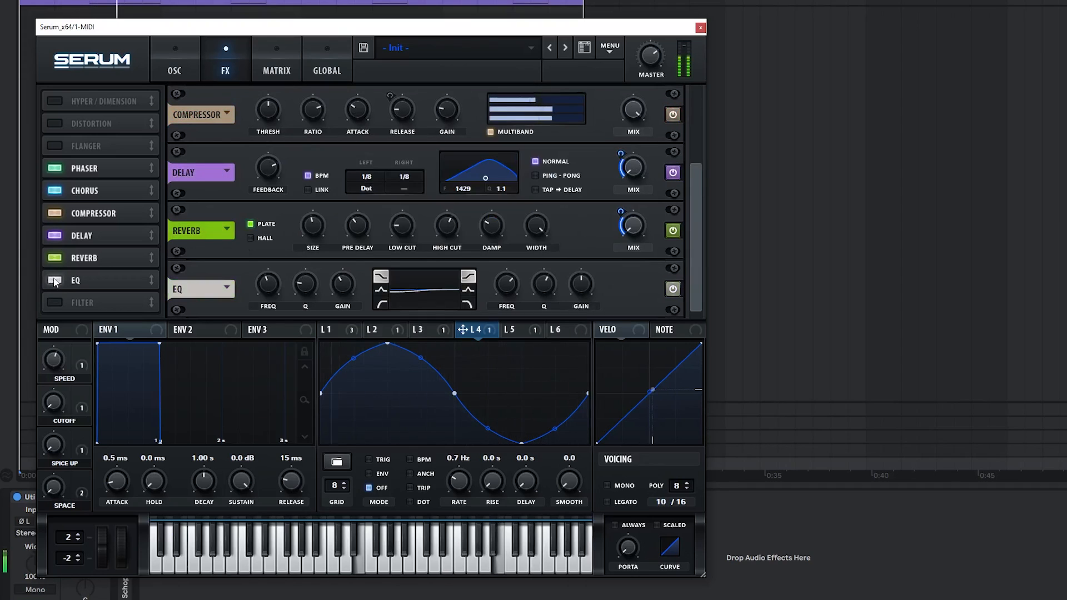
Soften the EQ's low-band cut and compare the patch with the EQ off and on.
drag(341, 293, 344, 283)
key(space)
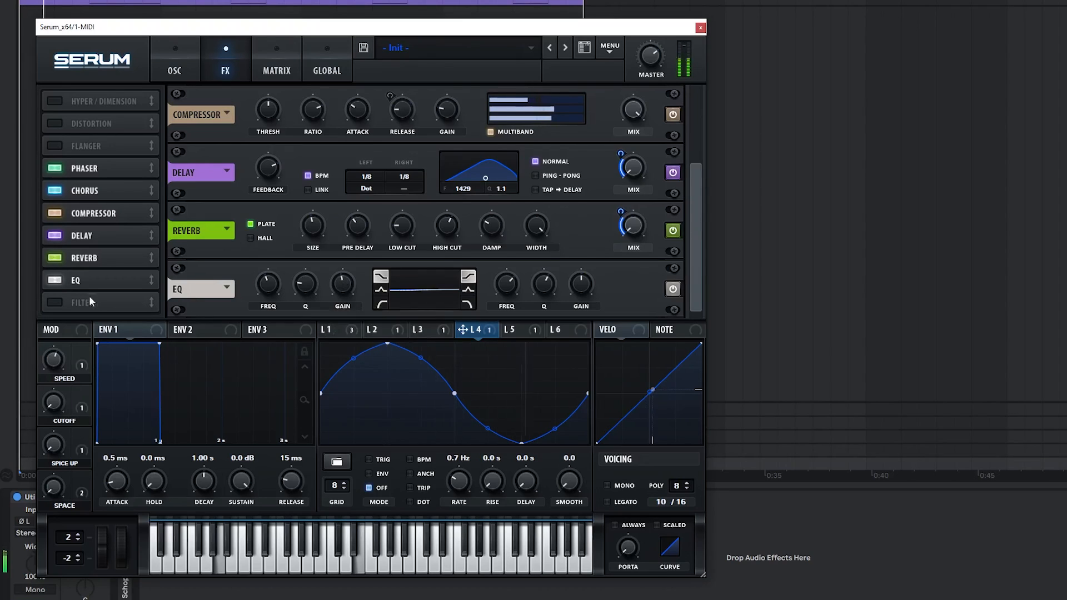
click(59, 282)
click(59, 281)
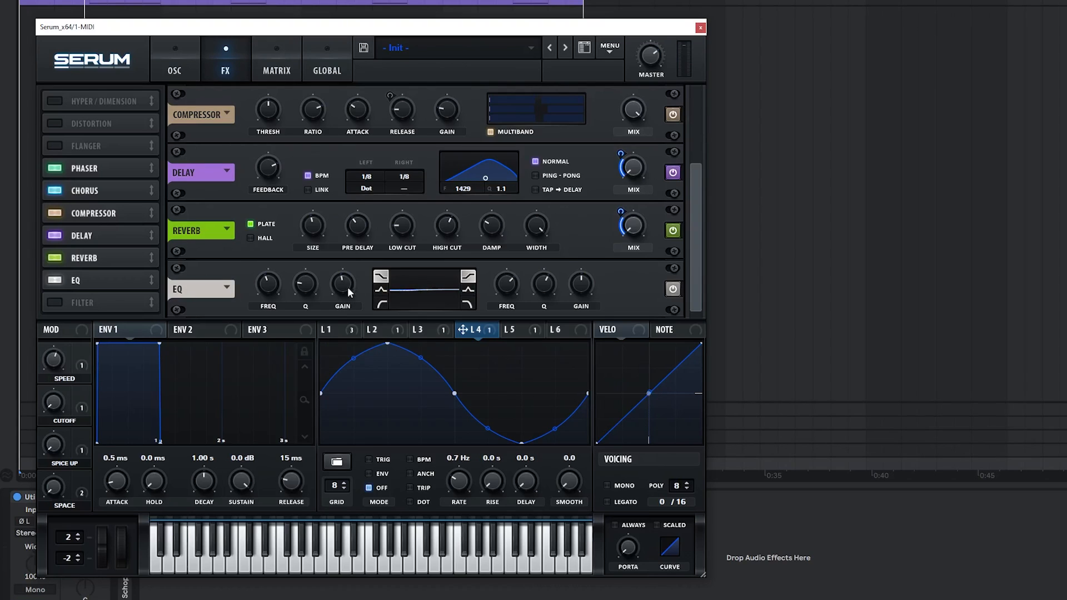
Try the EQ's low-band gain at -24 dB, ease it back near flat, and switch the EQ off during playback.
drag(351, 289, 337, 340)
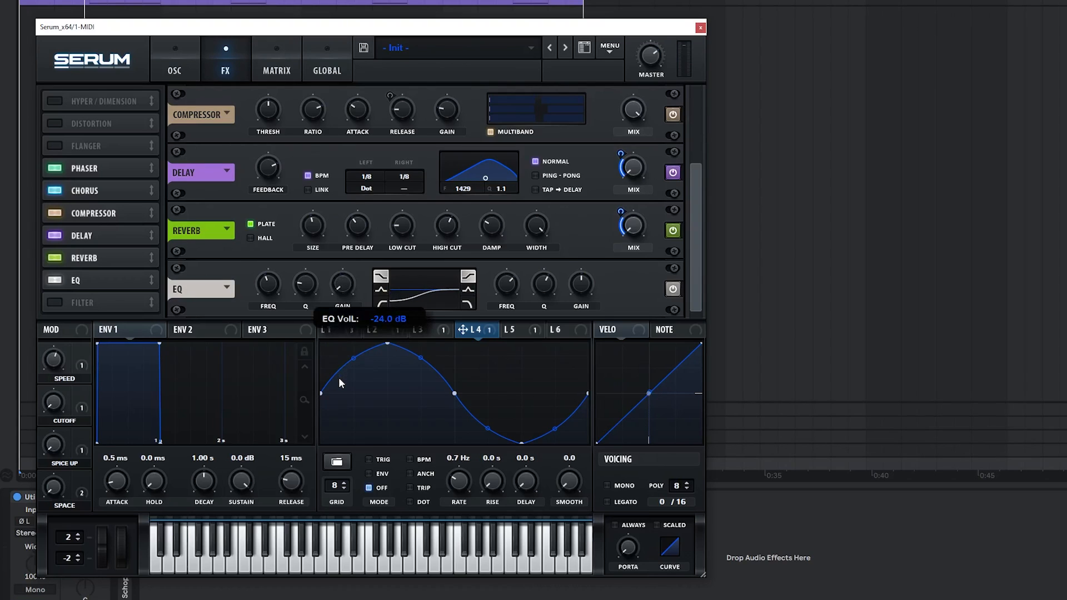
drag(341, 387, 348, 301)
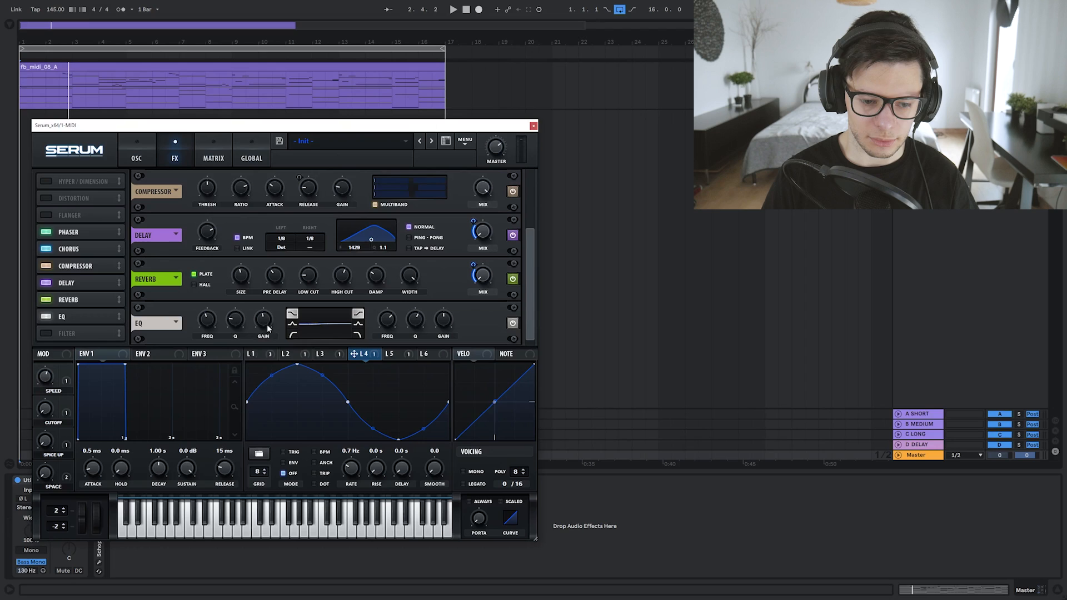
key(space)
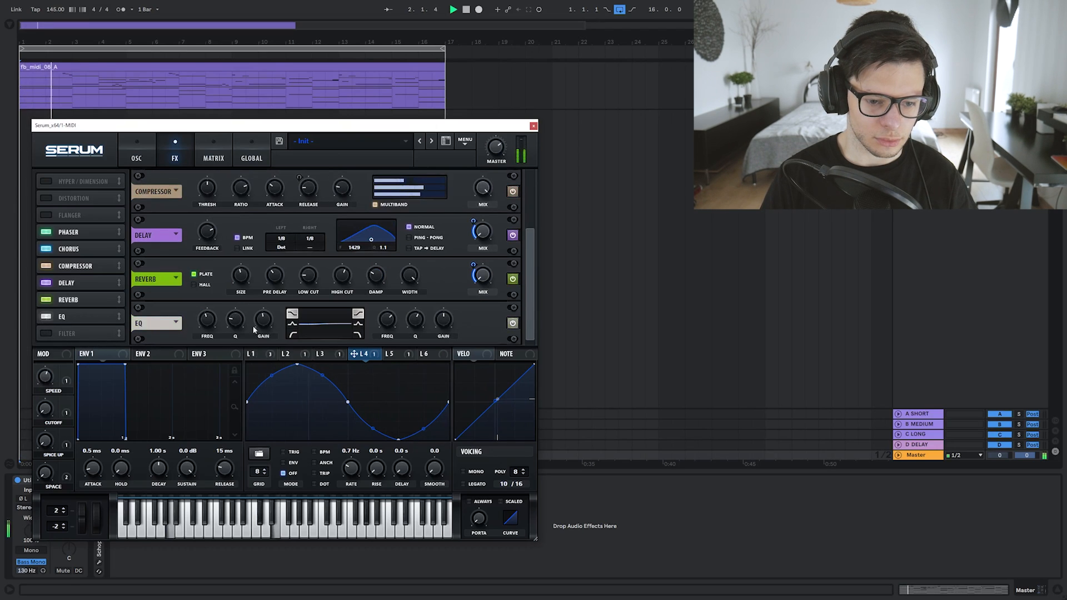
click(46, 316)
click(46, 317)
click(46, 316)
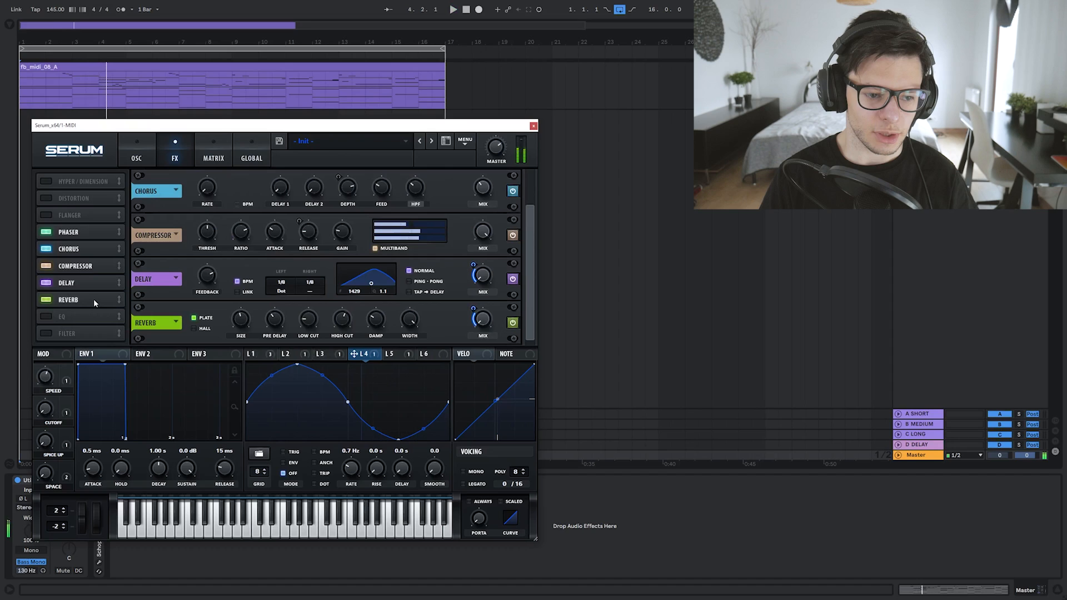
Return to the oscillator page and save the patch as the preset "CHORD - Chromatic".
click(135, 153)
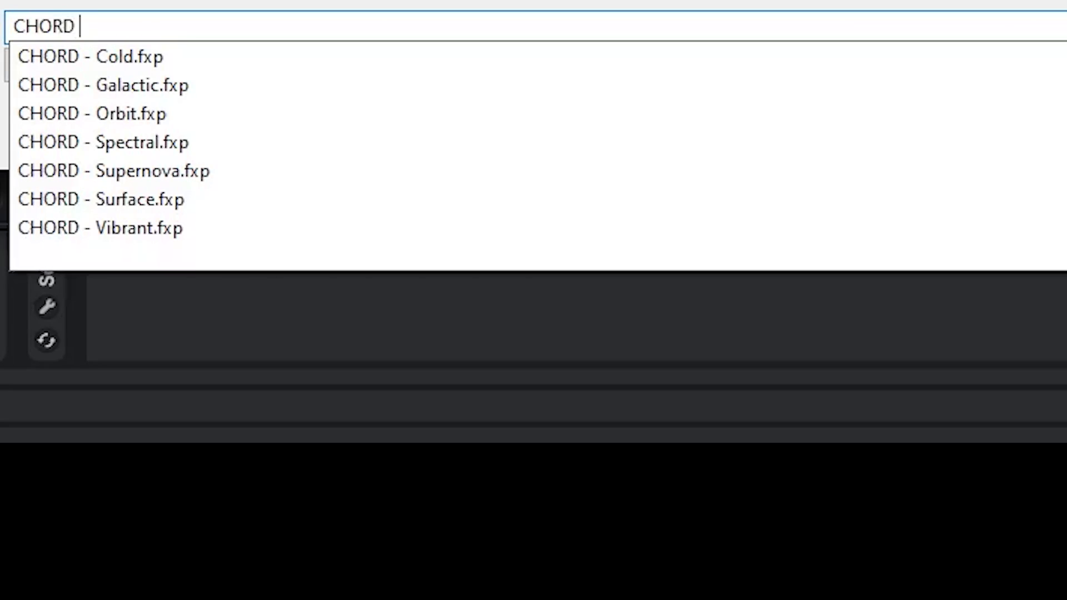
text(- Chromatic)
key(Return)
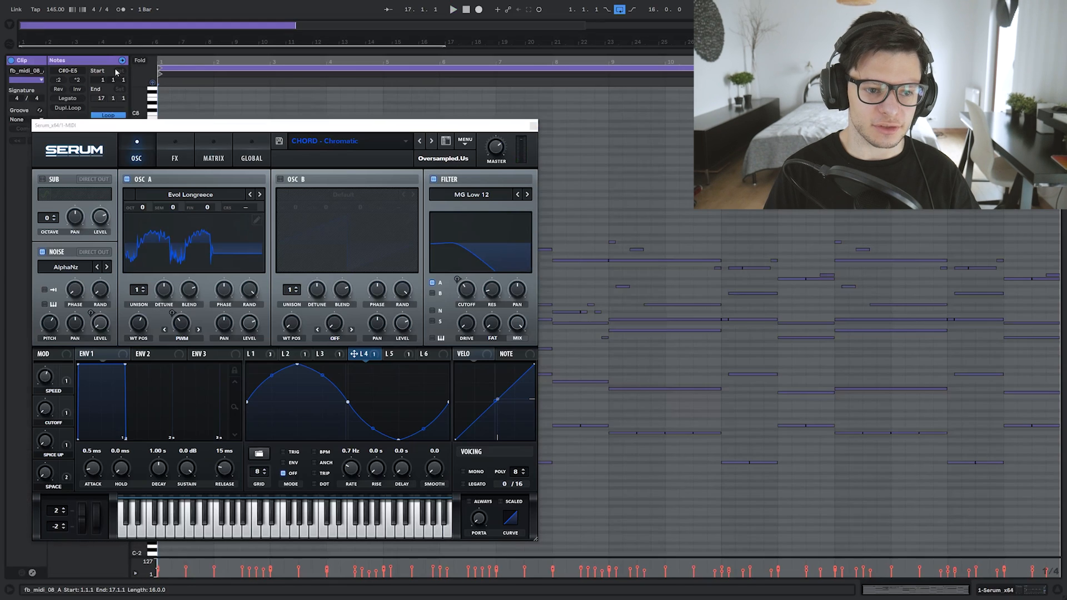
Close the synth window, clear the MIDI clip's notes and place a two-bar D#1 note at the start.
click(534, 126)
key(ctrl+a)
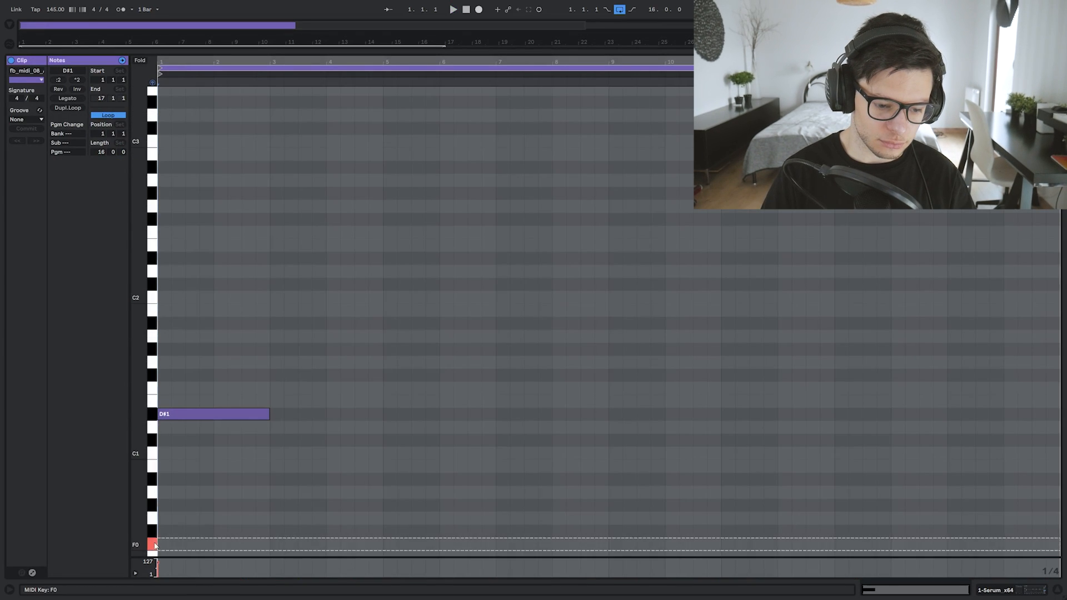
click(222, 415)
Audition the opening bass note an octave lower at D#0 and move it back up an octave.
key(shift+Down)
key(space)
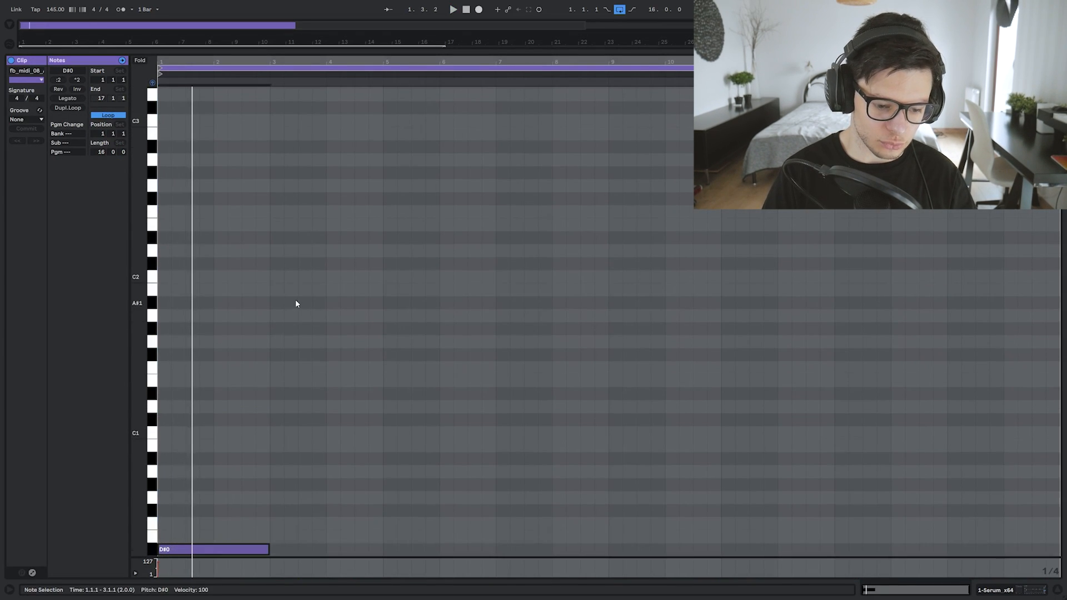
key(space)
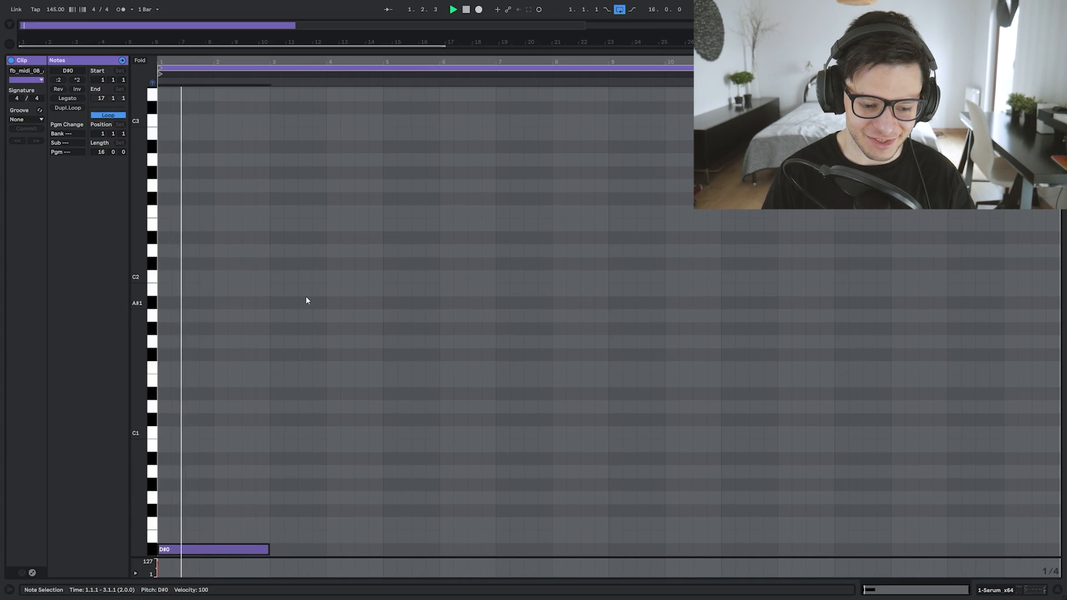
key(shift+Up)
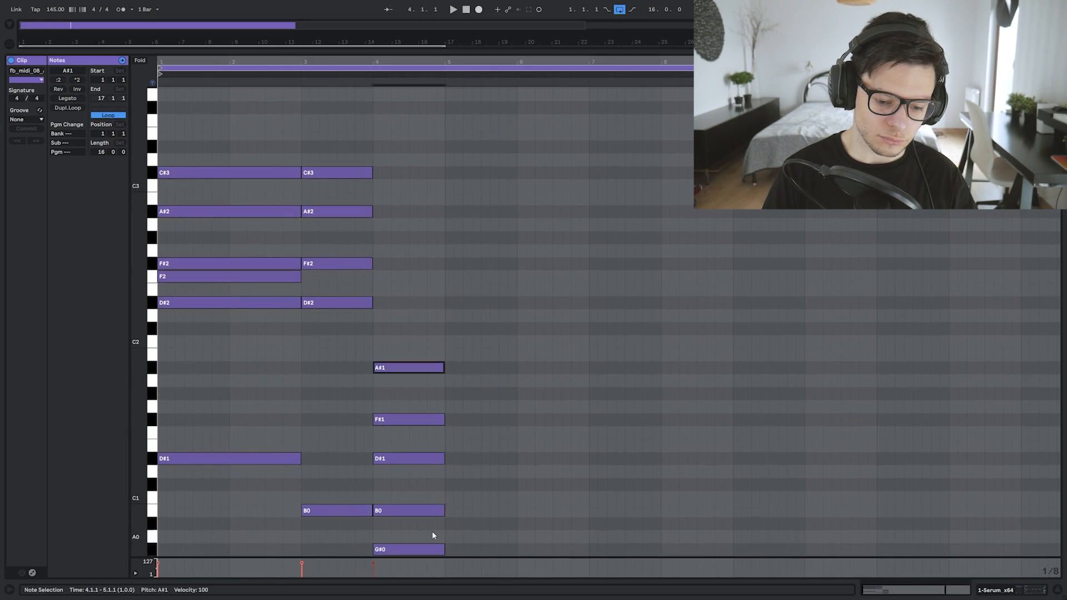
Raise the last chord's upper notes to D#2, F#2, A#2 and B2, leaving its G#0 bass note, and play the progression.
drag(432, 532, 449, 292)
key(shift+Up)
click(509, 272)
click(354, 409)
key(space)
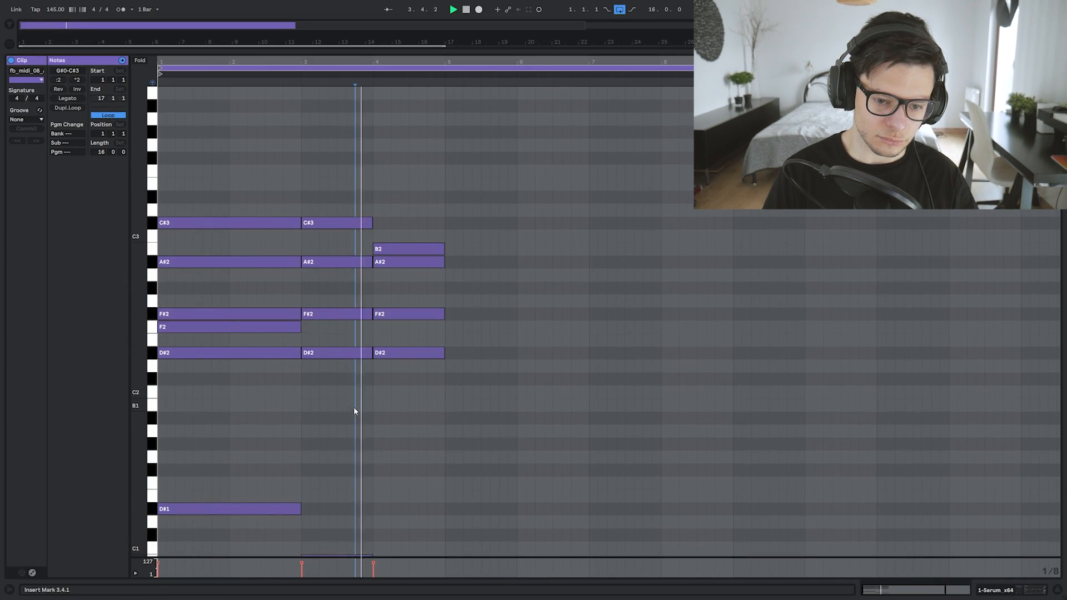
Transpose the whole chord progression up an octave so its notes span G#1 to C#4.
drag(429, 420, 436, 392)
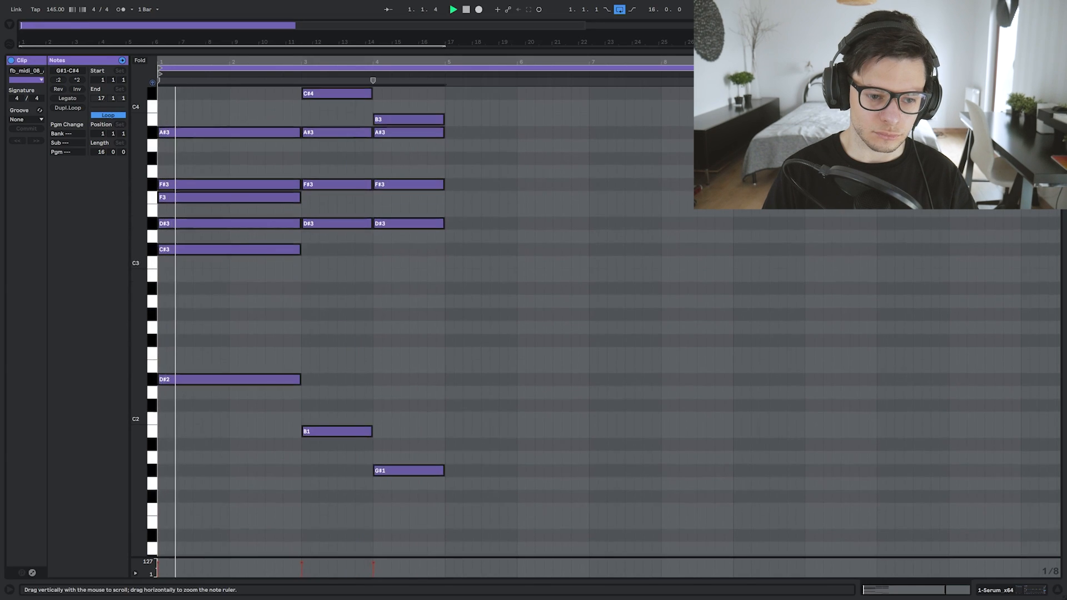
drag(139, 278, 133, 278)
drag(403, 302, 401, 323)
click(400, 324)
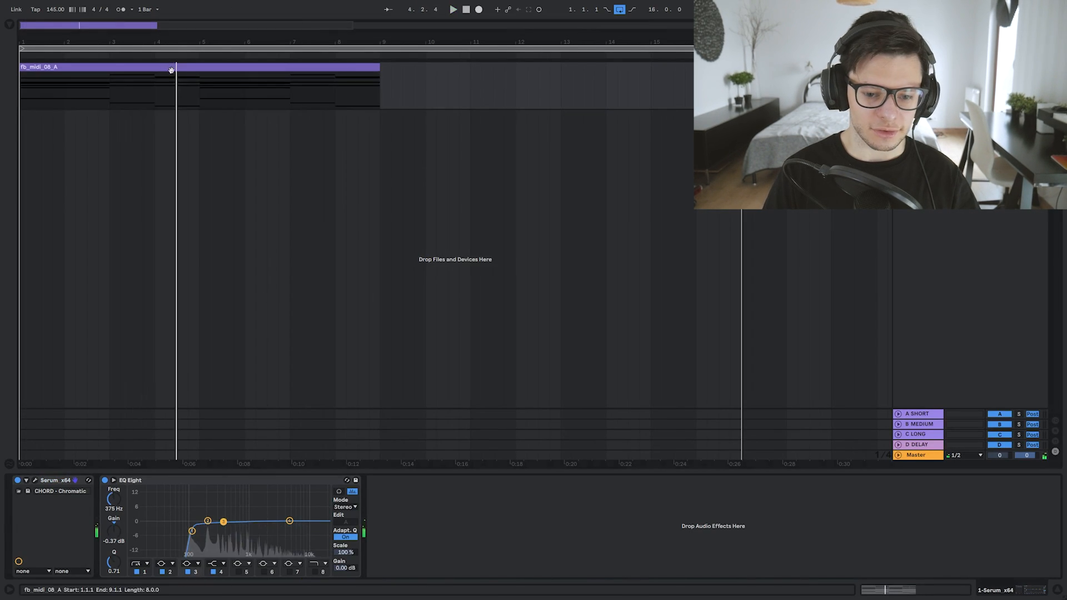
Export the chord clip as audio, name the file serum_melody_02_145_D#Minor in the MELODIES folder, and preview it.
key(ctrl+shift+r)
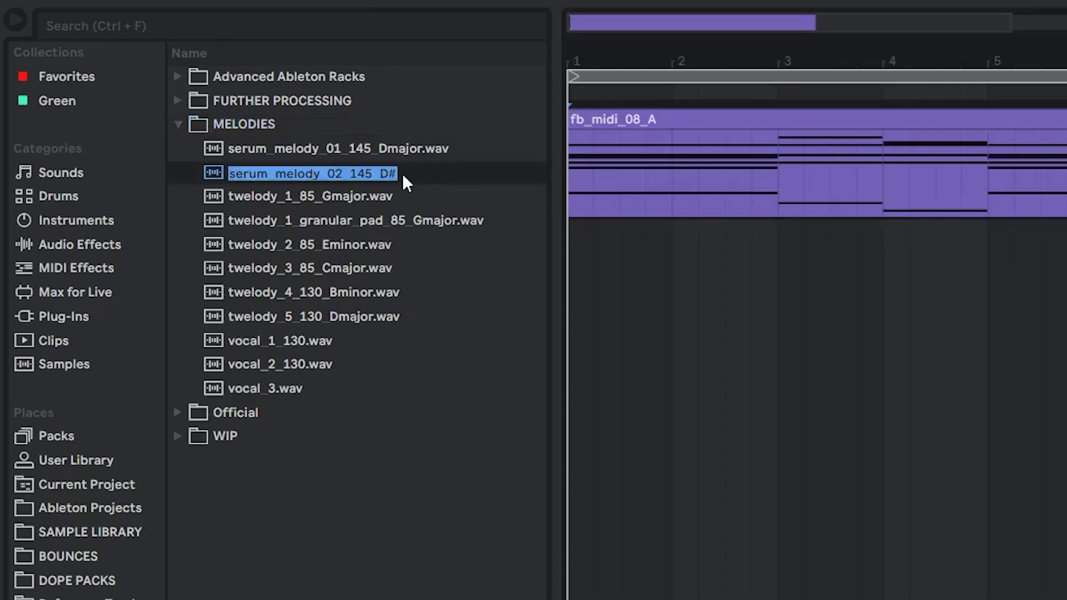
click(437, 173)
text(M)
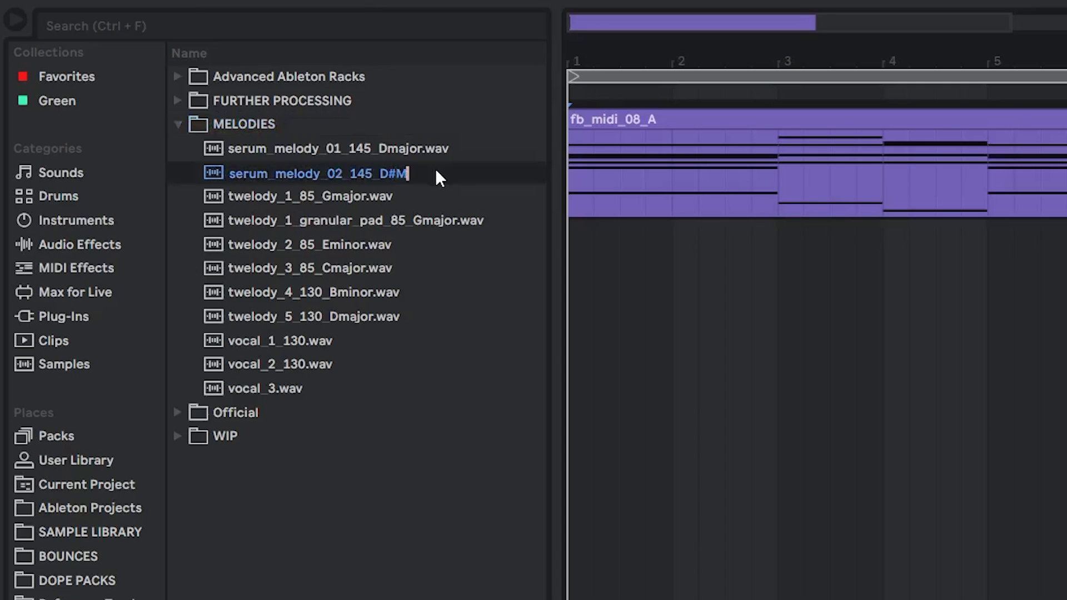
text(inor)
key(Return)
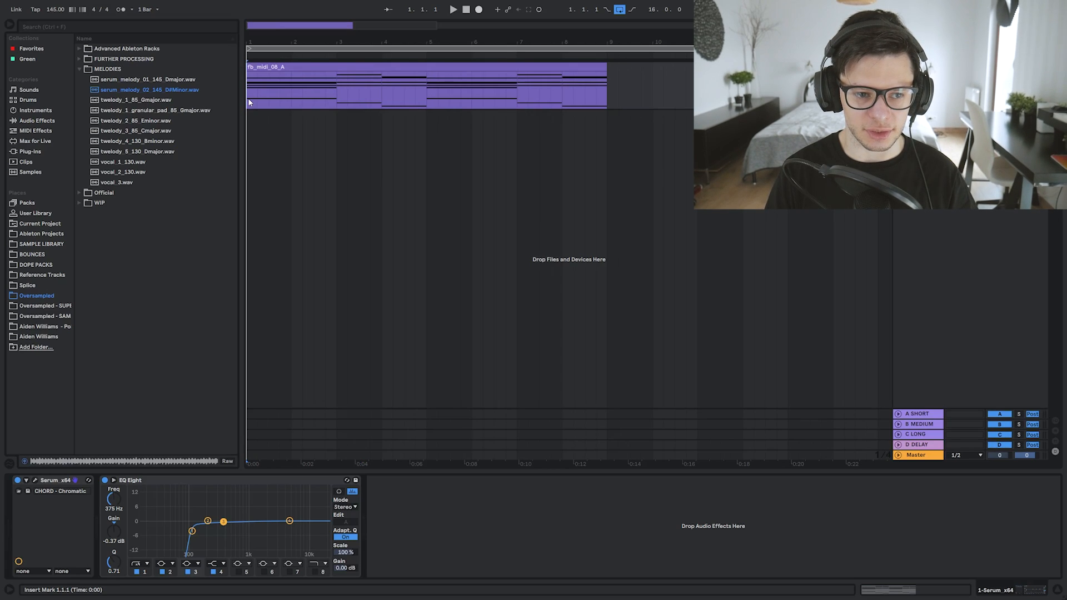
click(150, 91)
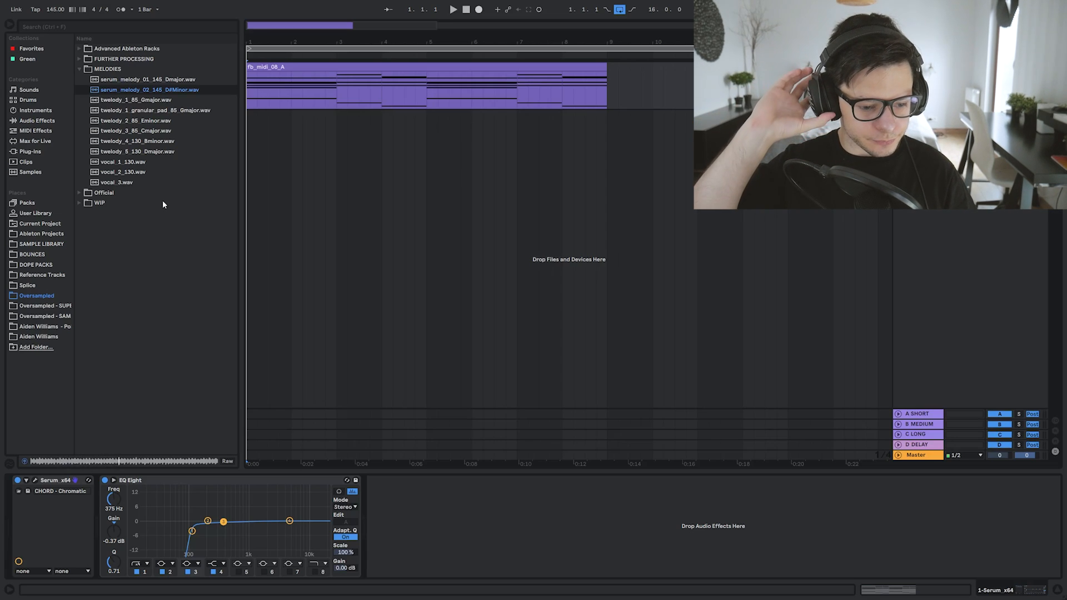
Add a one-bar D#4 note on top of the clip's final chord and play the ending.
double_click(445, 66)
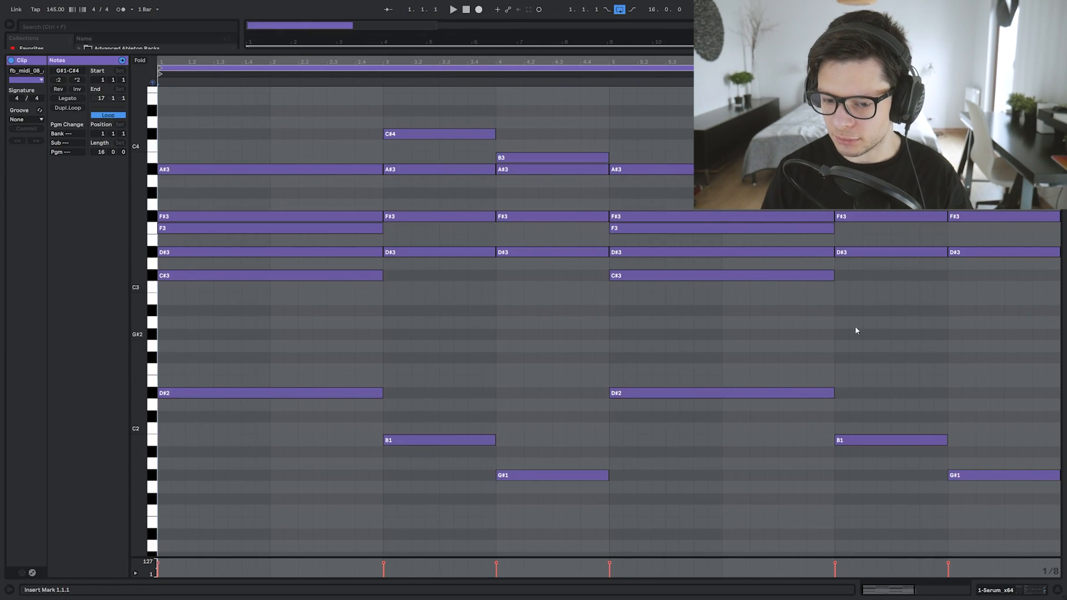
click(958, 133)
key(space)
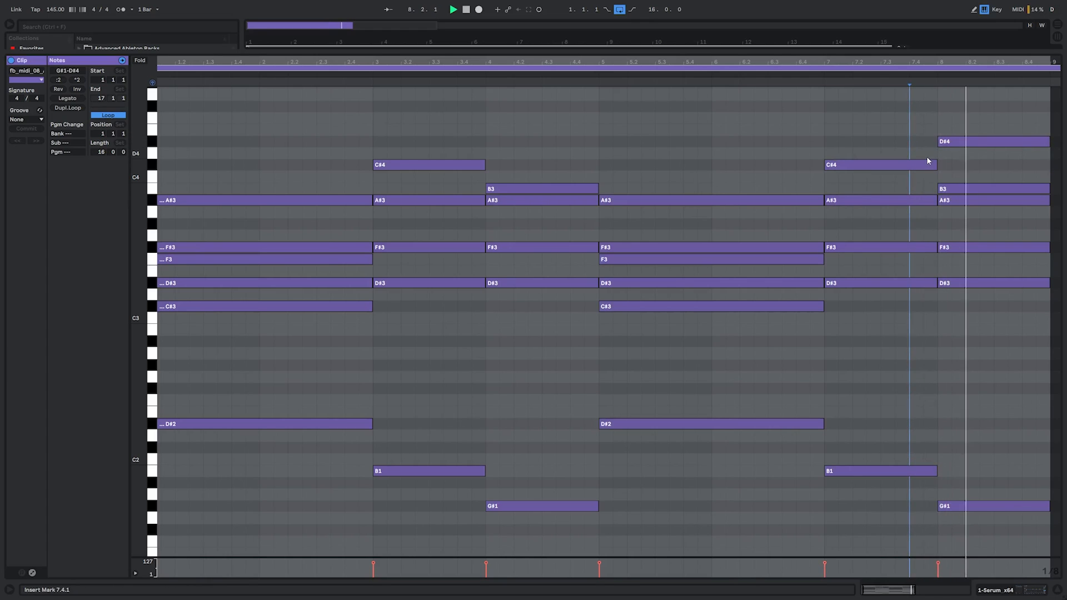
key(shift+Tab)
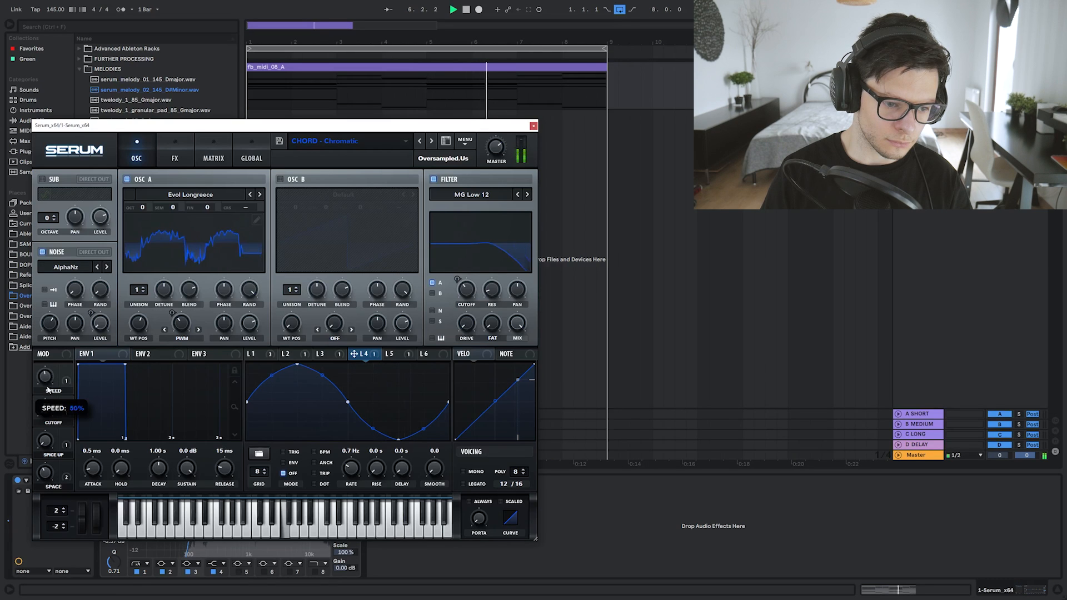
Adjust the SPEED macro of the CHORD - Chromatic patch during playback and close the synth window.
drag(48, 390, 64, 368)
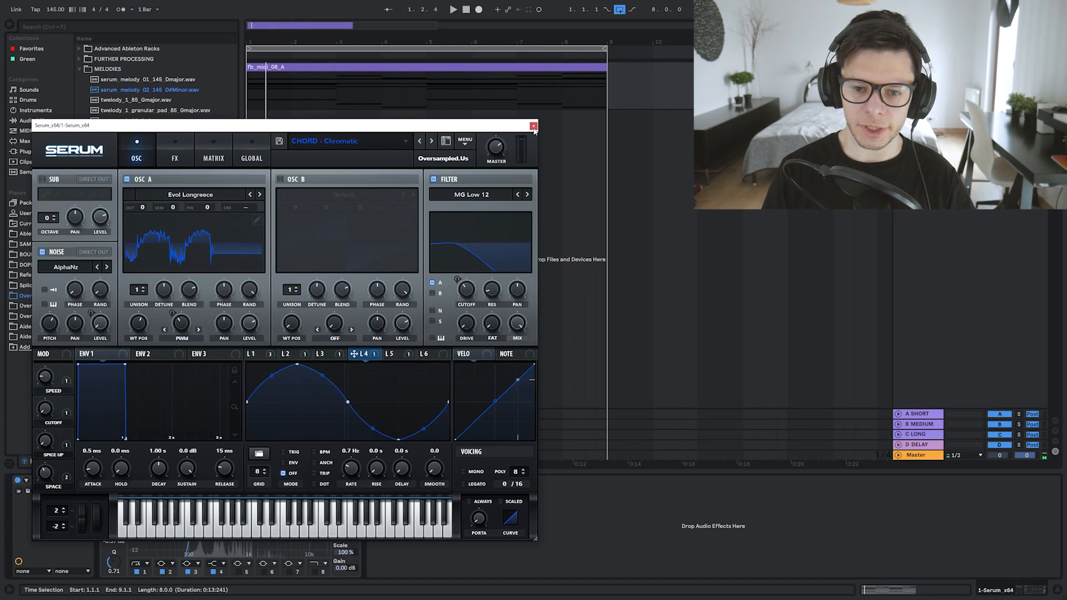
click(534, 127)
click(573, 154)
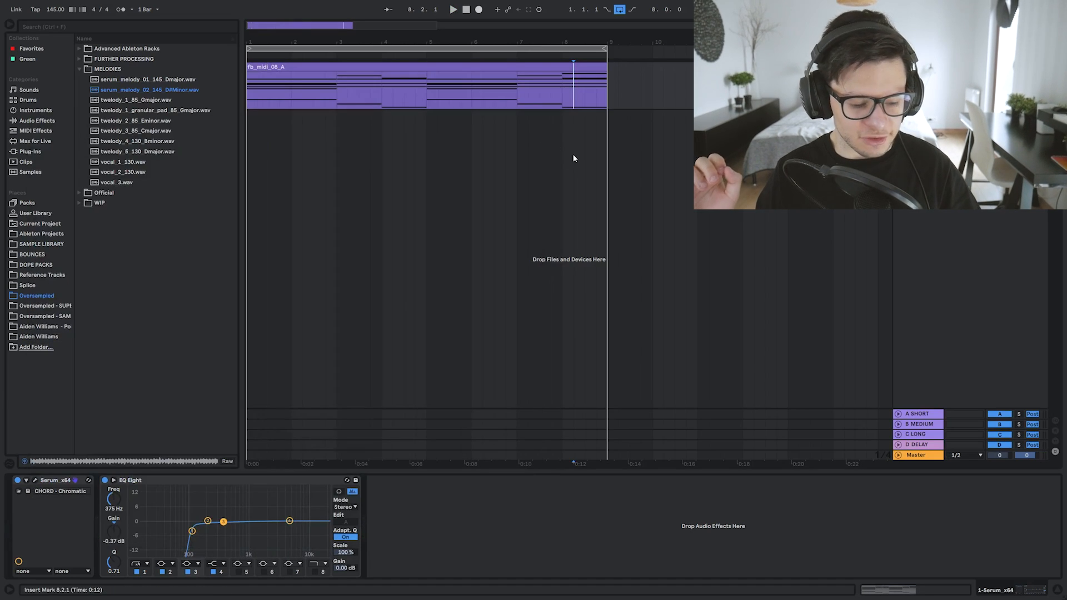